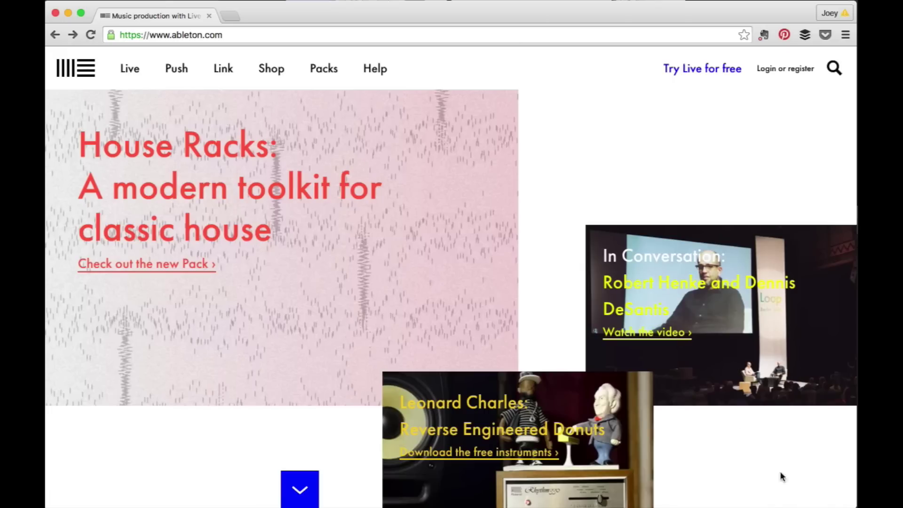
Open the free Live trial page on the Ableton website.
left_click_drag(149, 34, 264, 35)
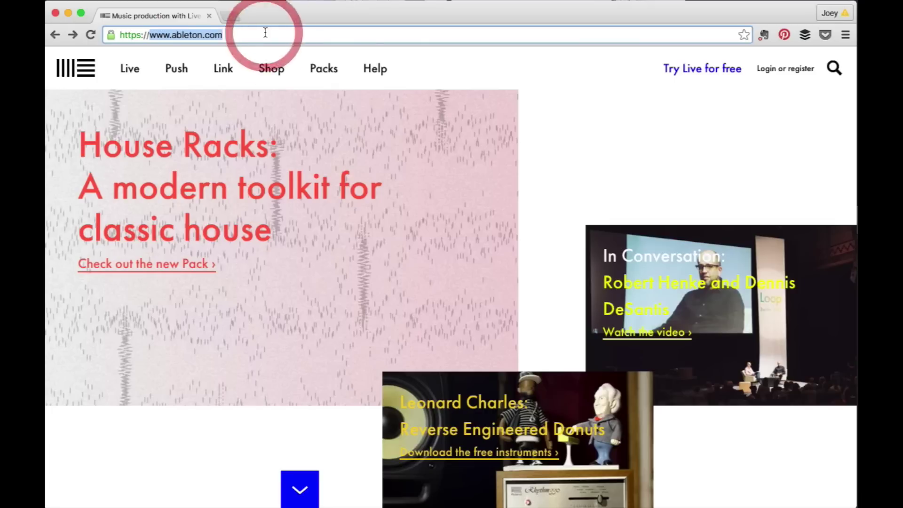
left_click(602, 89)
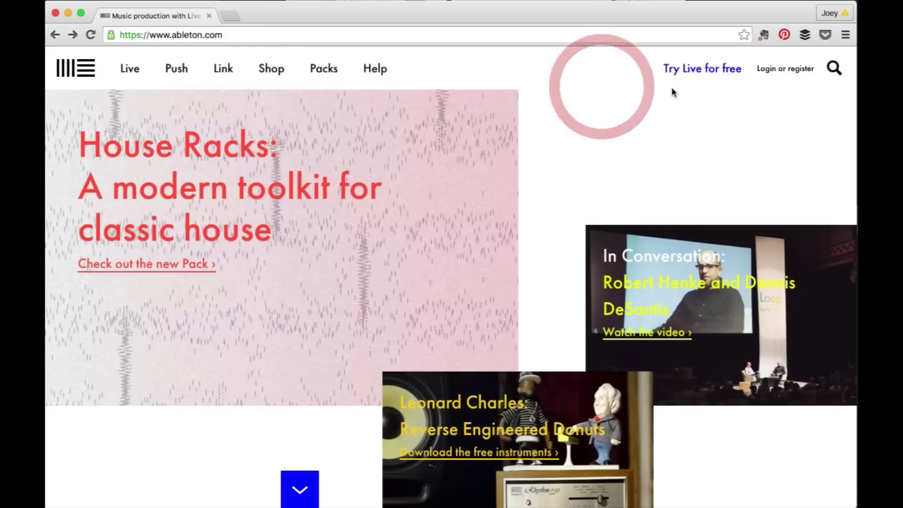
left_click(709, 79)
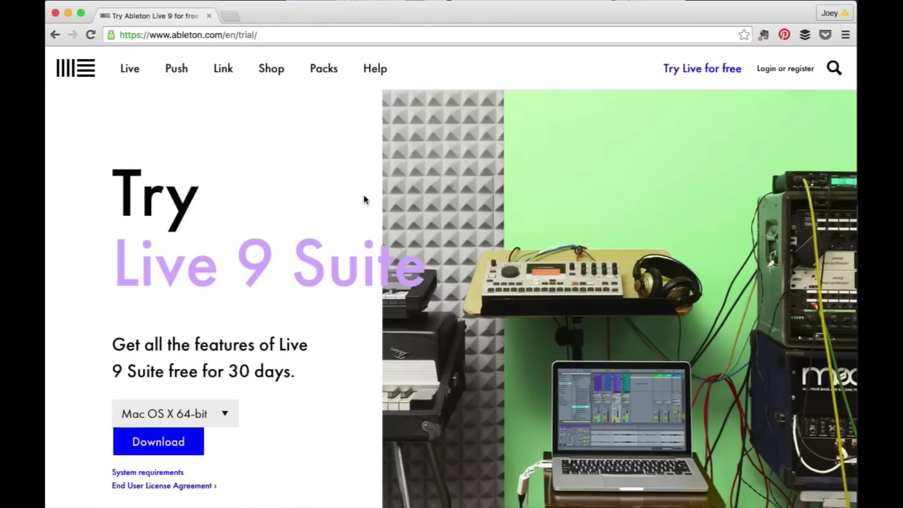
Choose the Mac OS X 64-bit version and download the Live 9 Suite trial.
scroll(365, 198, "down", 2)
scroll(364, 197, "down", 3)
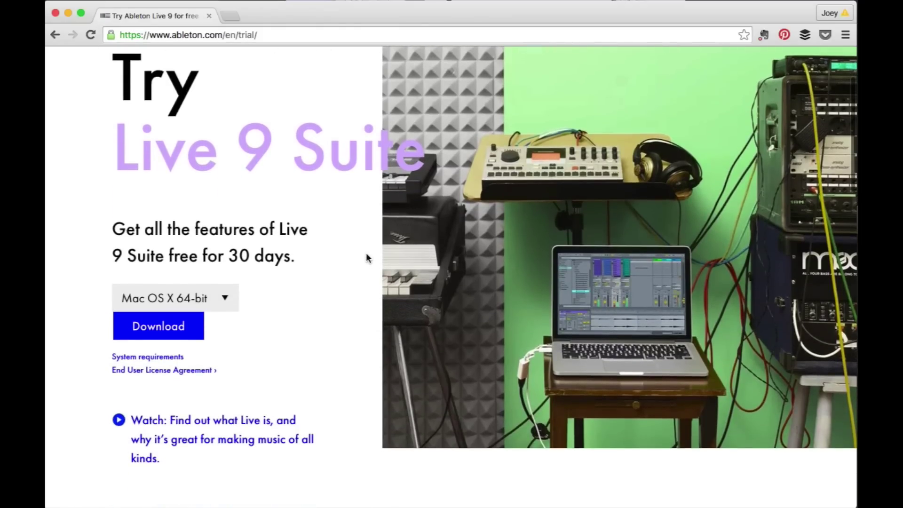
left_click(227, 300)
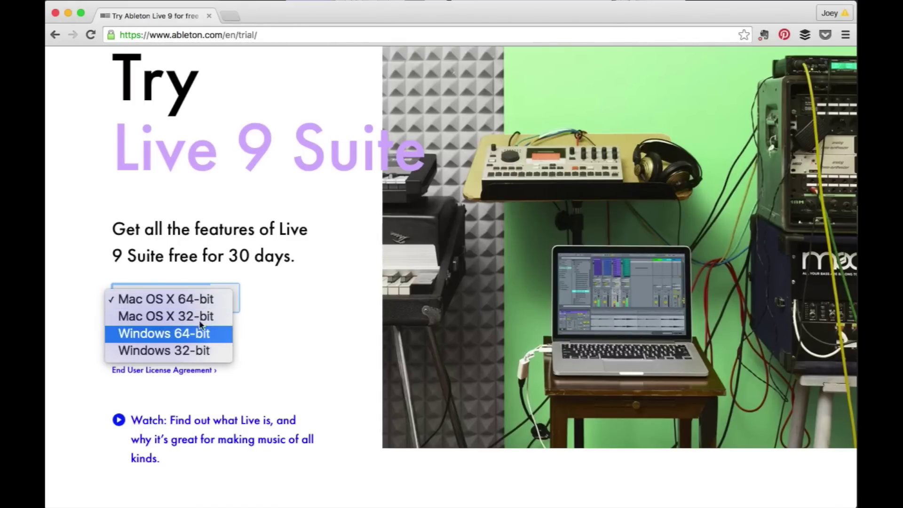
left_click(175, 301)
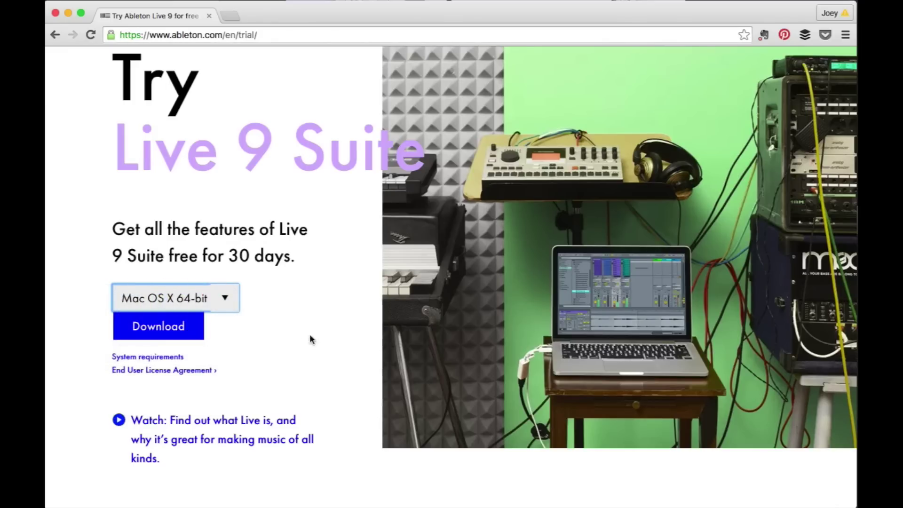
left_click(184, 330)
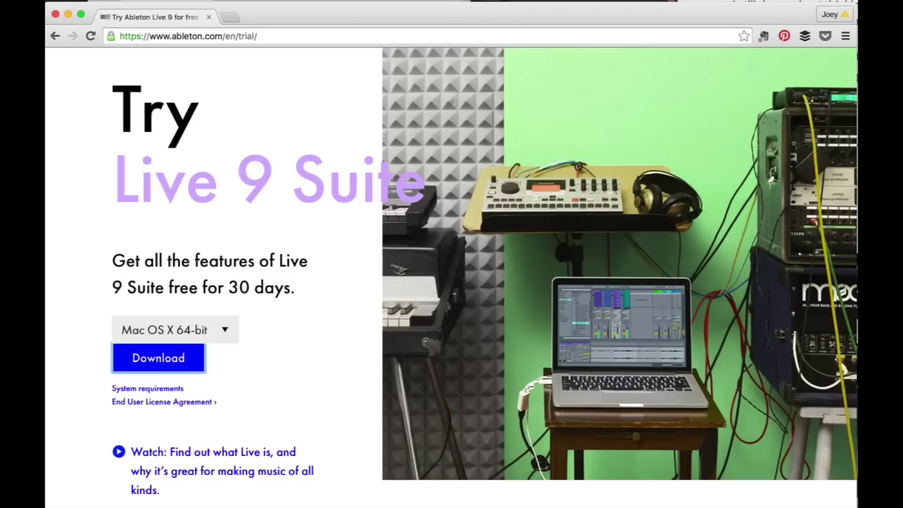
Open the downloaded ableton_live_trial_9.6.1_64.dmg and agree to its end user license agreement.
left_click(130, 505)
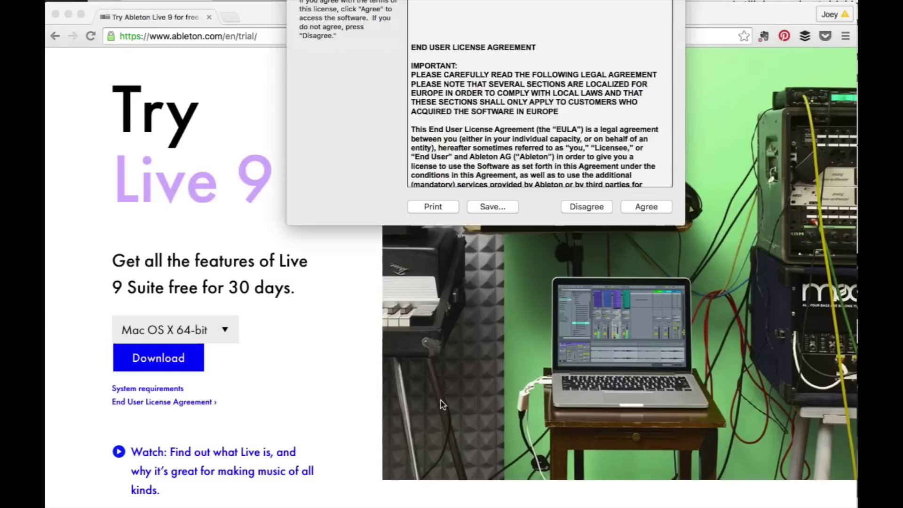
left_click(362, 116)
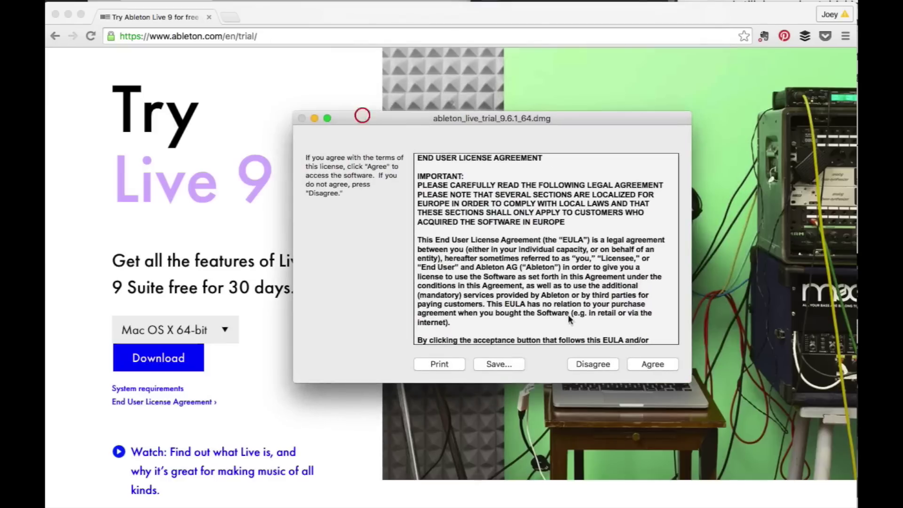
left_click(644, 365)
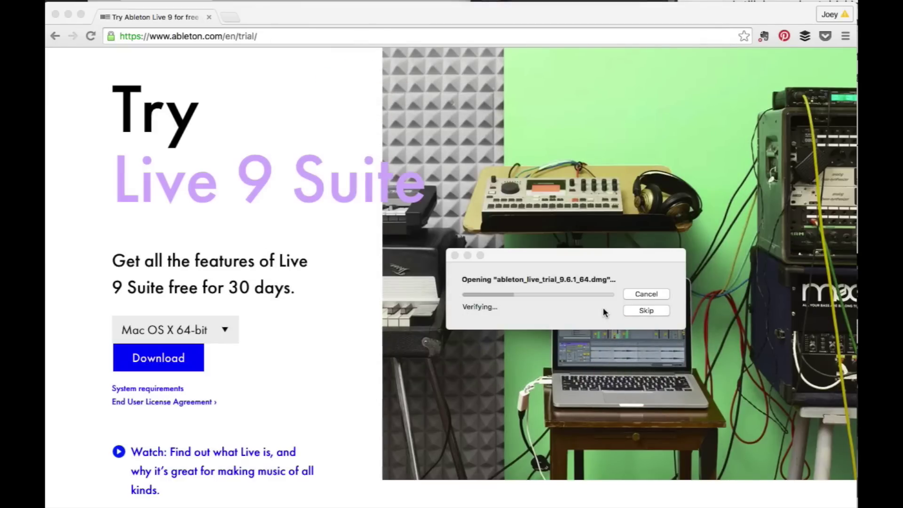
Launch Ableton Live 9 Trial from the Applications folder in Finder.
left_click(299, 252)
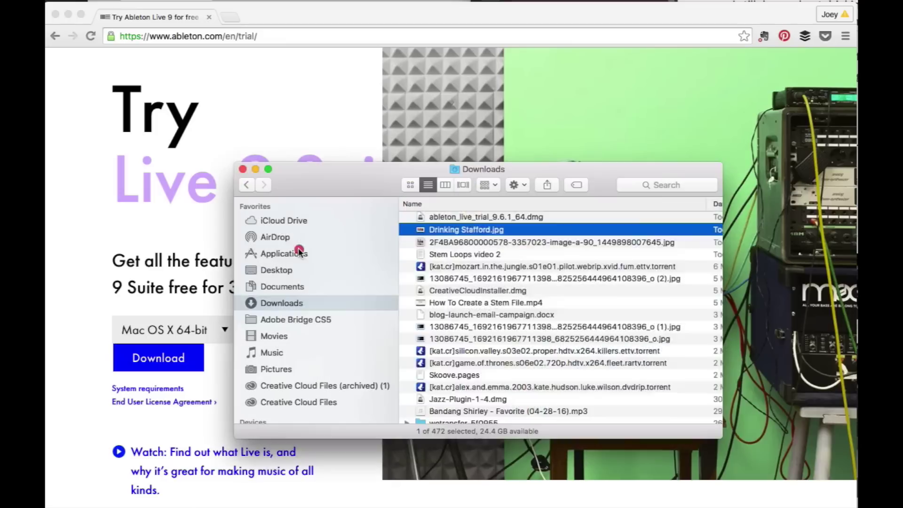
scroll(471, 249, "up", 15)
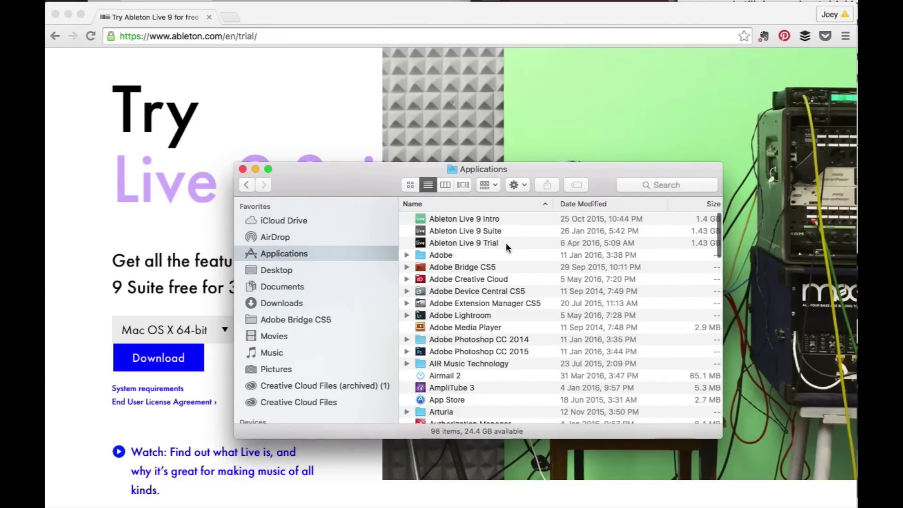
left_click(497, 243)
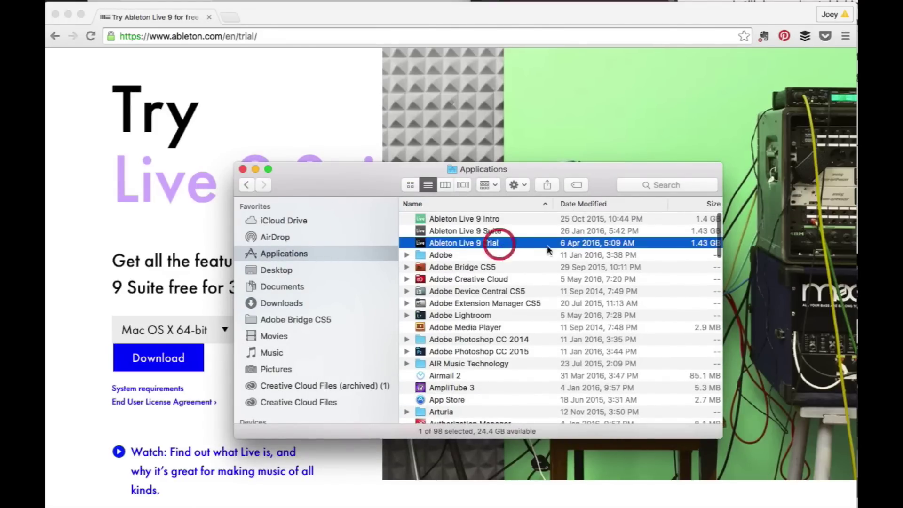
double_click(490, 244)
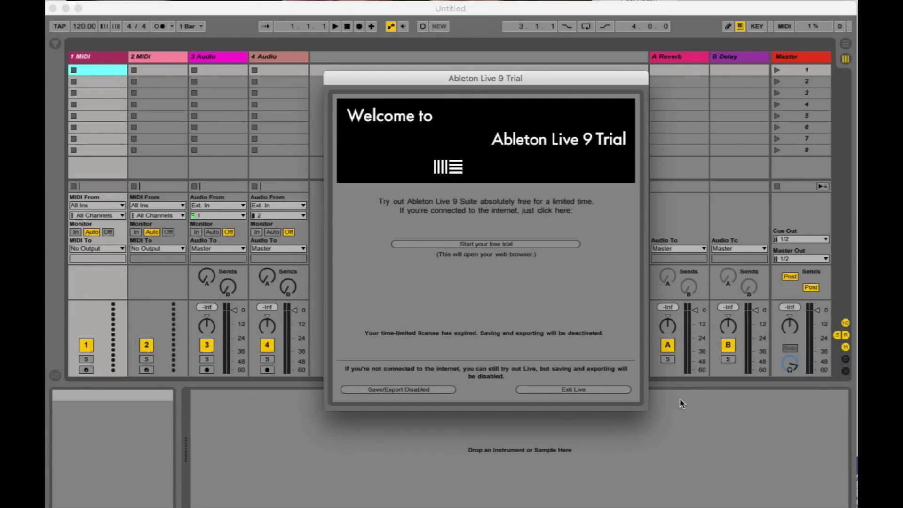
Start the free trial and review the login and registration forms on the Ableton account page.
left_click(474, 245)
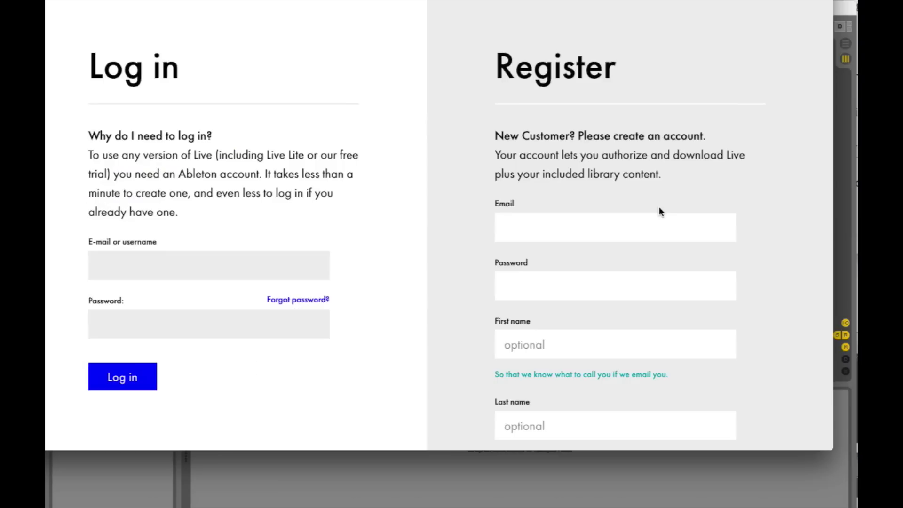
scroll(649, 215, "up", 1)
scroll(644, 218, "down", 2)
scroll(529, 169, "down", 5)
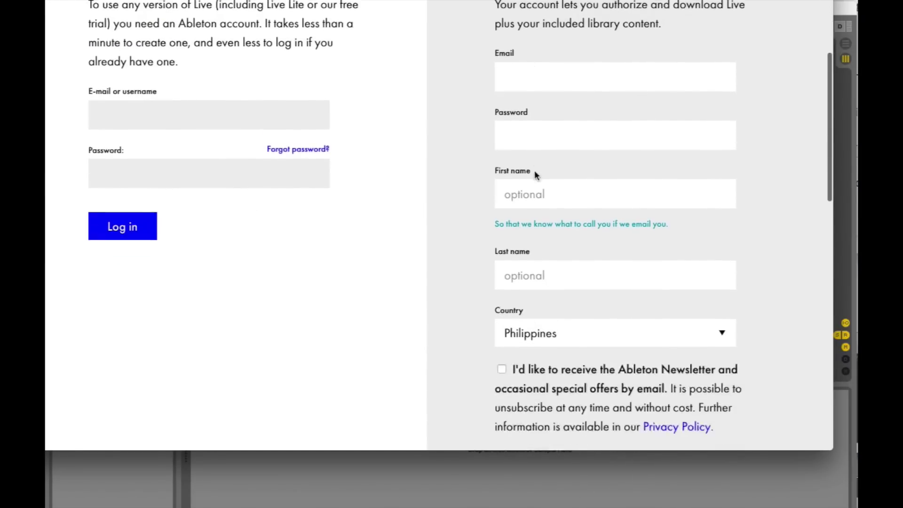
scroll(534, 171, "up", 7)
scroll(534, 174, "down", 8)
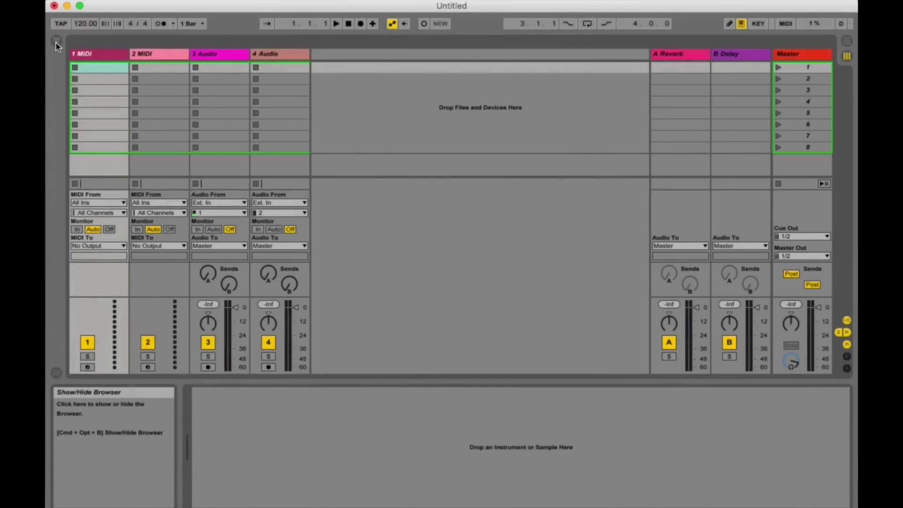
Load th_drm120_minihouse_ful.alc from the browser's Clips category into the first slot of track 3 Audio and launch it.
left_click(55, 41)
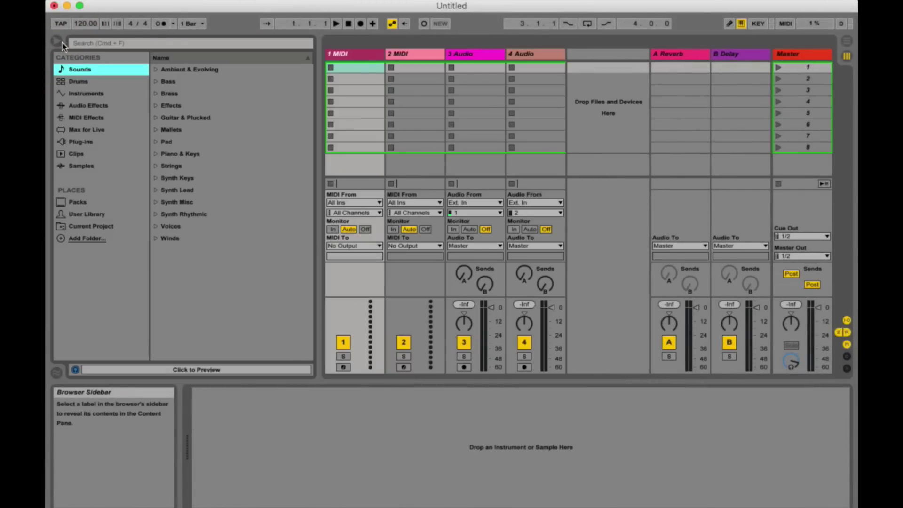
left_click(77, 154)
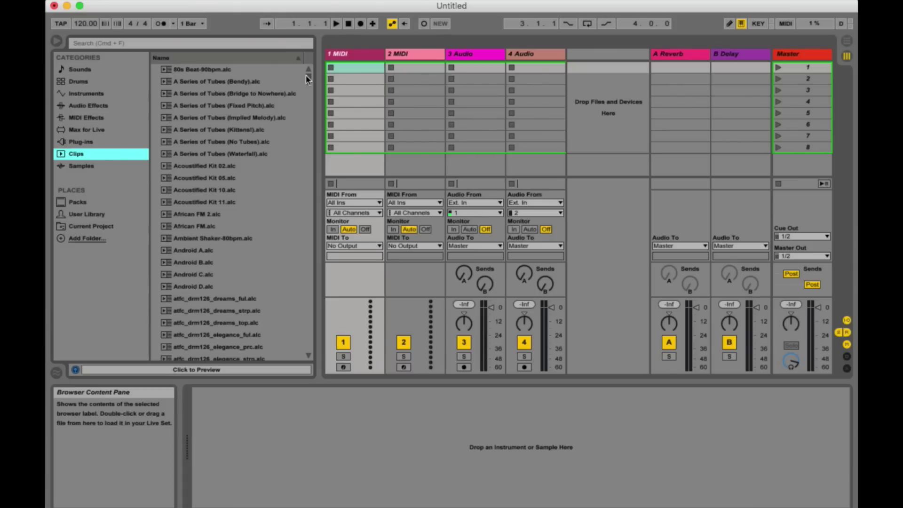
left_click_drag(306, 76, 314, 340)
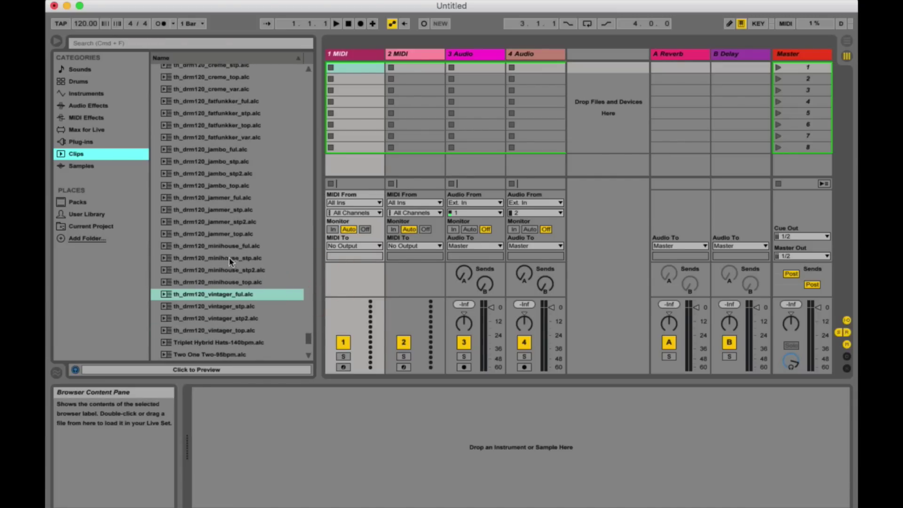
left_click_drag(188, 245, 458, 67)
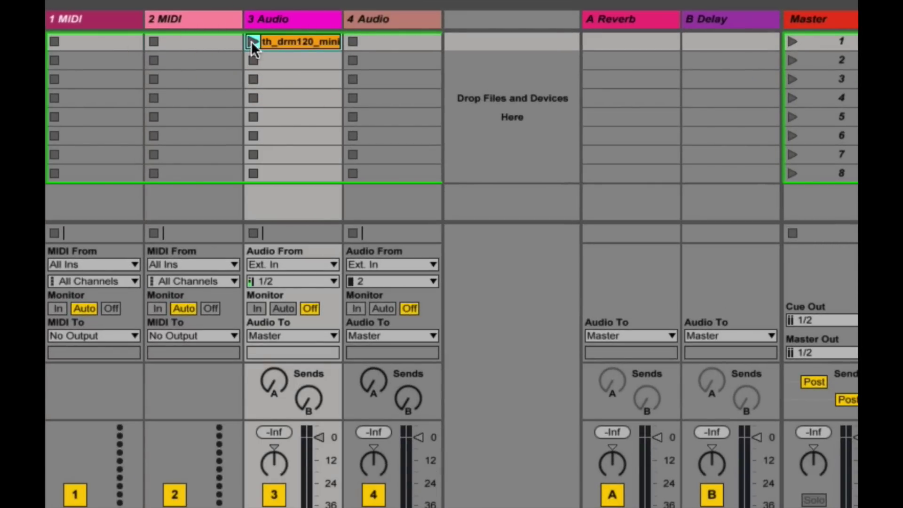
left_click(252, 41)
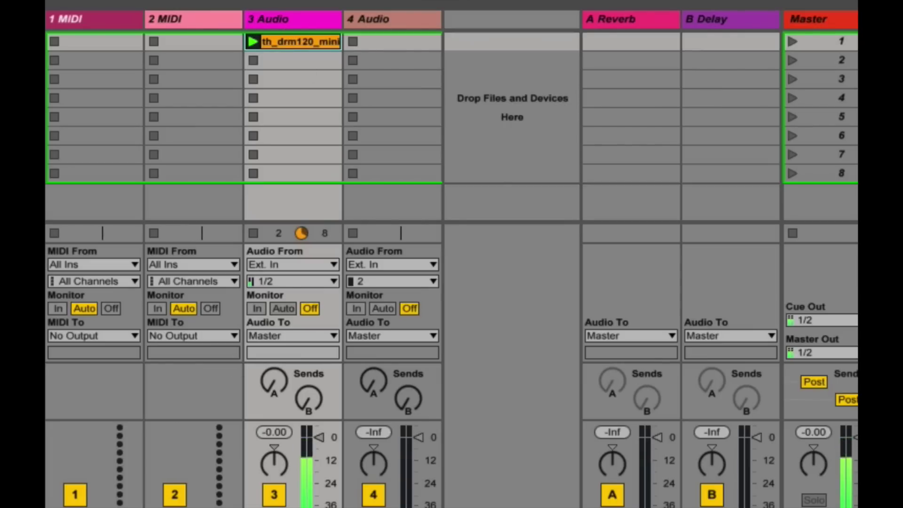
Load th_drm120_vintager_top.alc into the first slot of track 4 Audio and launch it alongside the playing clip.
left_click_drag(462, 136, 393, 38)
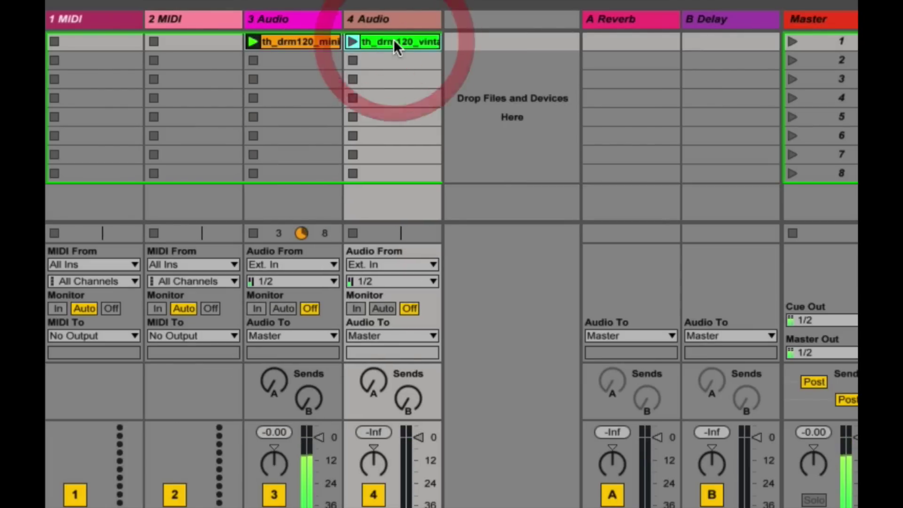
left_click(353, 41)
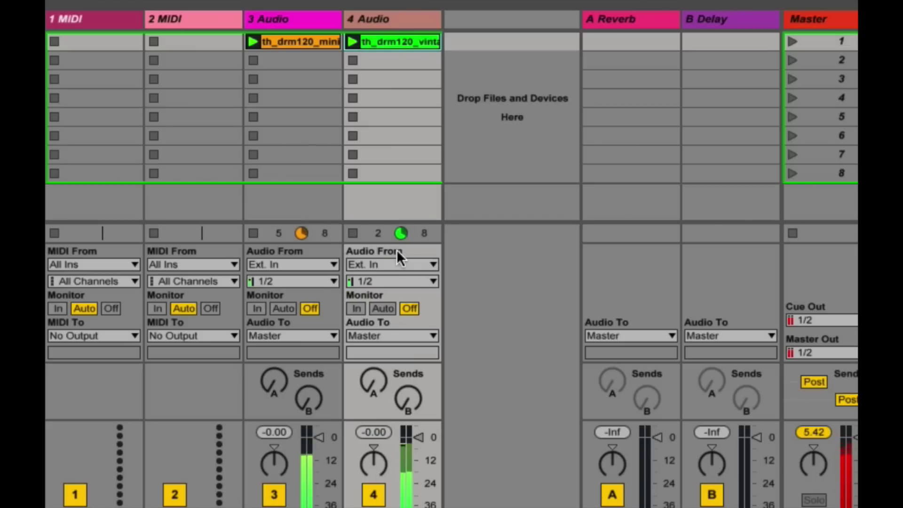
Stop the playing clips, launch all clips of scene 1 together, and stop all clips again.
left_click(253, 234)
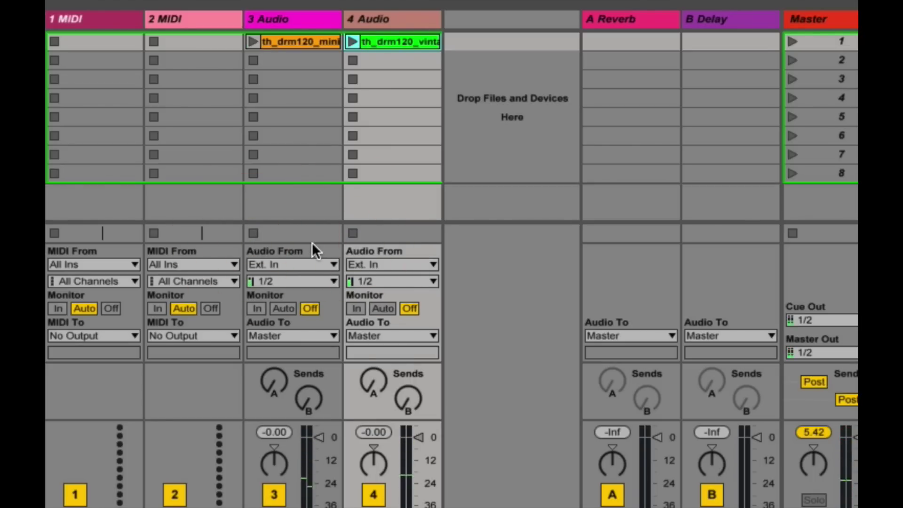
left_click(791, 40)
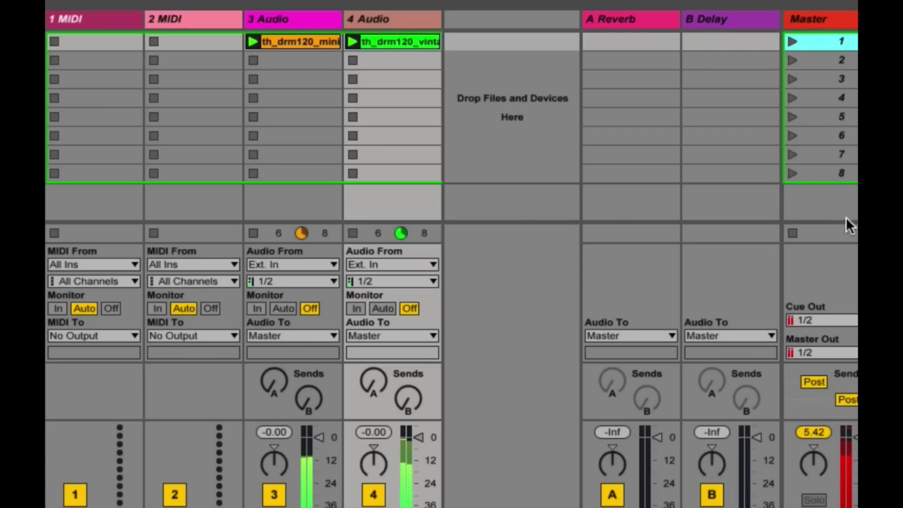
left_click(793, 233)
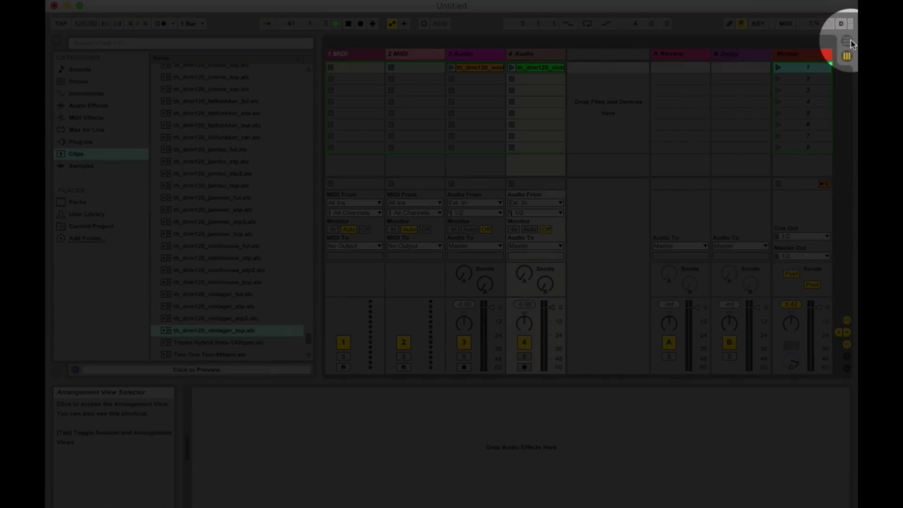
In Arrangement View, place th_drm120_vintager_ful.alc on track 3 Audio and th_drm120_vintager_top.alc on track 4 Audio, both starting at bar 1.
left_click(849, 40)
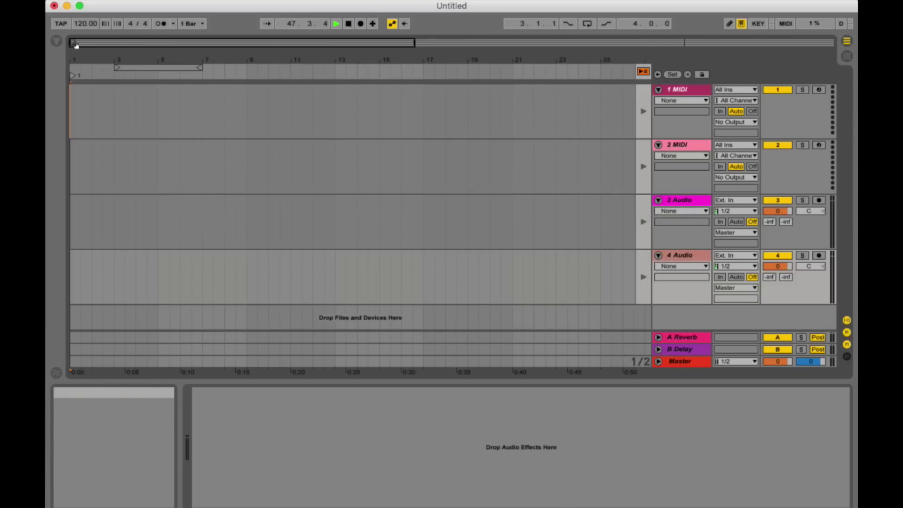
left_click(56, 41)
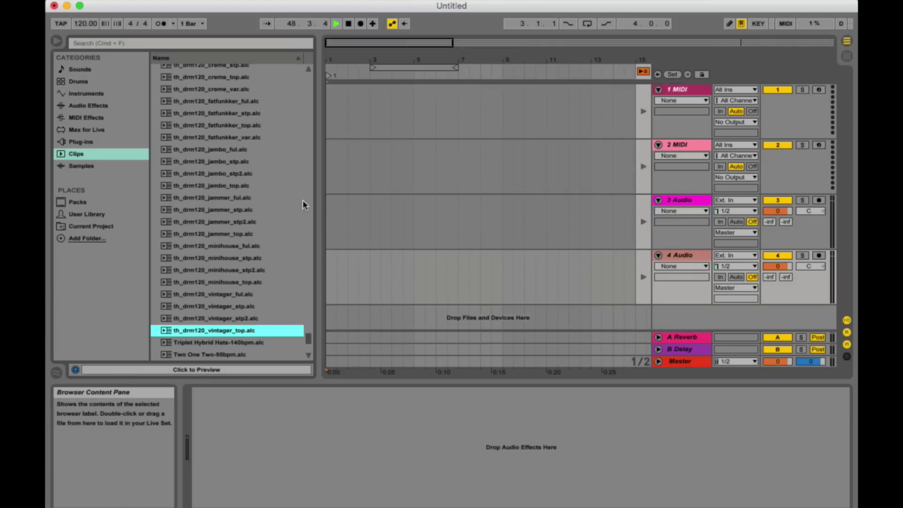
left_click(194, 294)
left_click_drag(194, 295, 329, 232)
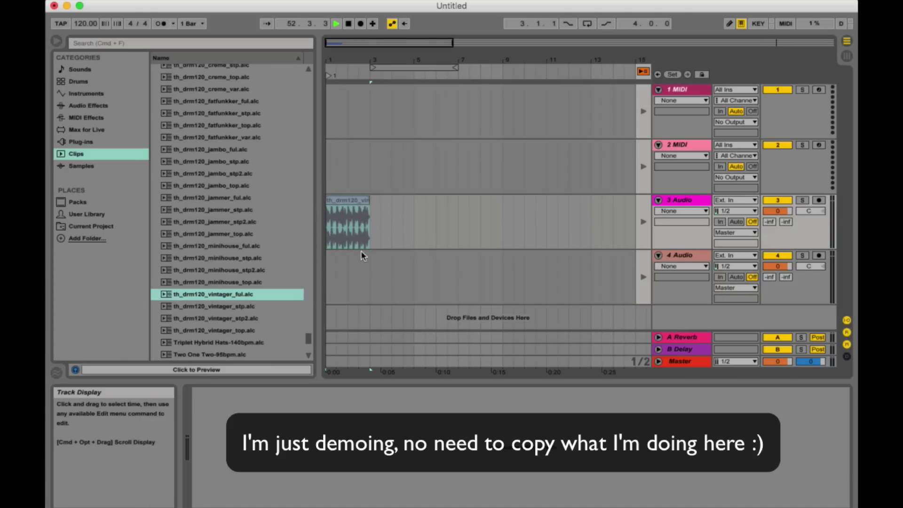
left_click_drag(196, 332, 329, 275)
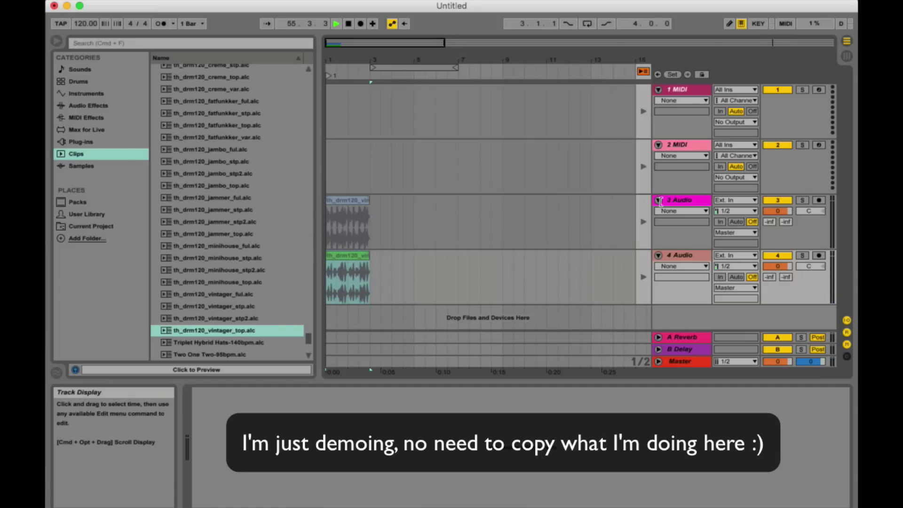
Return playback control to the arrangement, reset the song position to the start, and play the arrangement before stopping it.
left_click(643, 72)
left_click(348, 25)
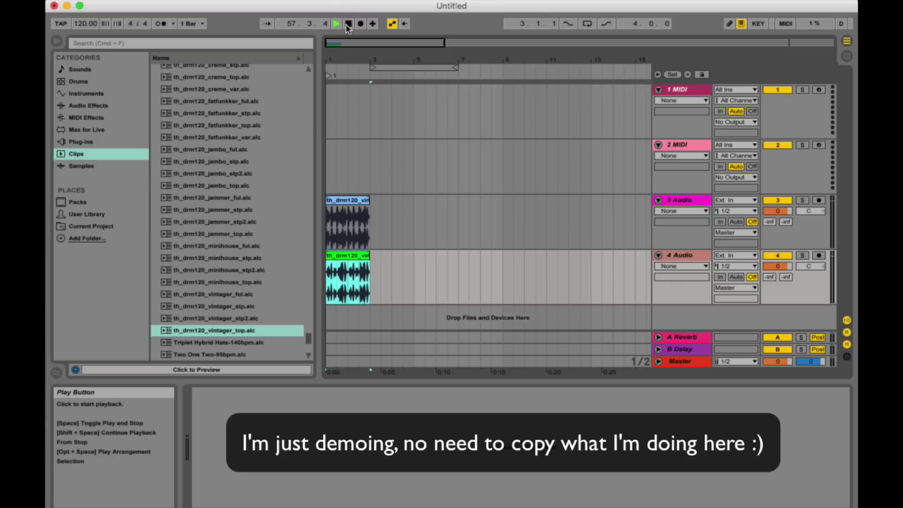
left_click(343, 24)
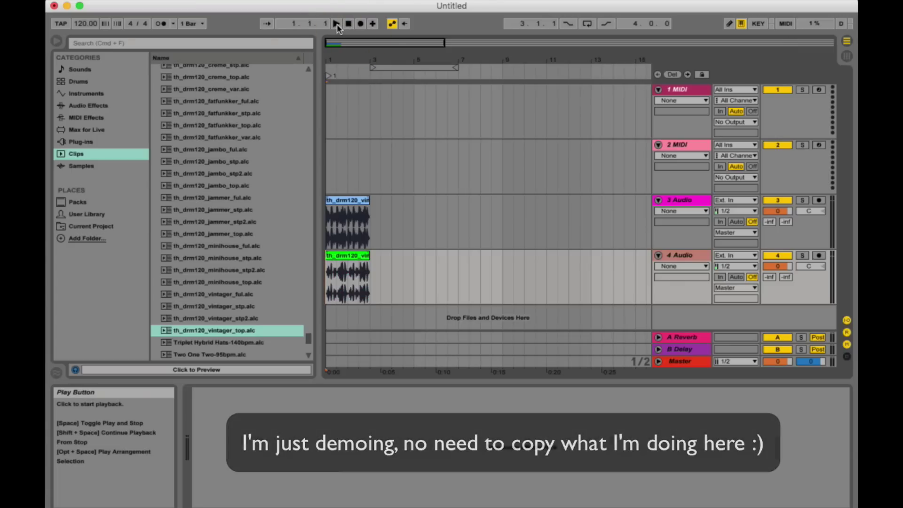
left_click(337, 24)
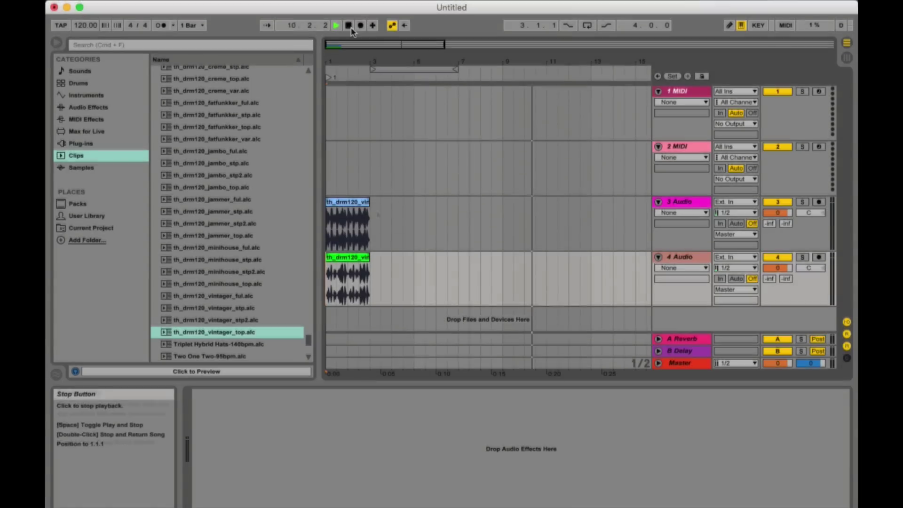
left_click(348, 24)
Duplicate the drum clips on tracks 3 Audio and 4 Audio so the copies start at bar 3, and play the arrangement before stopping it.
left_click(353, 212)
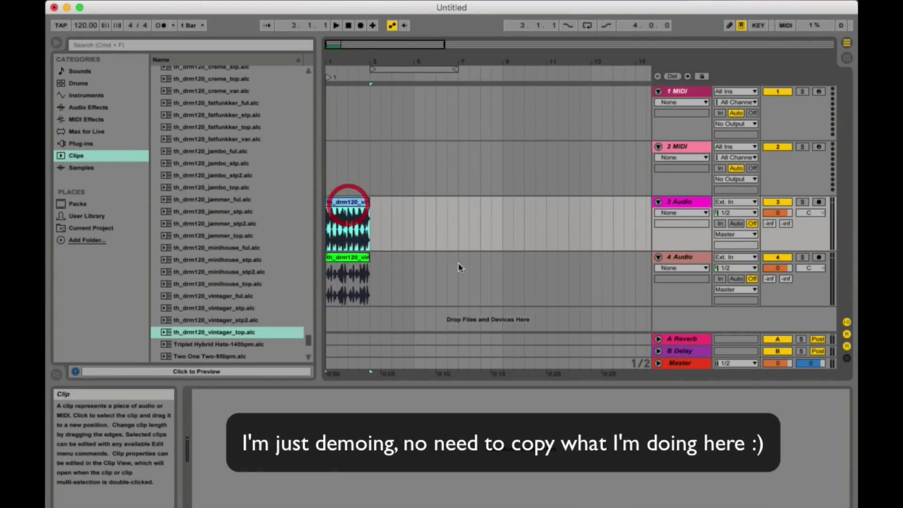
left_click(352, 260)
left_click_drag(354, 259, 399, 259)
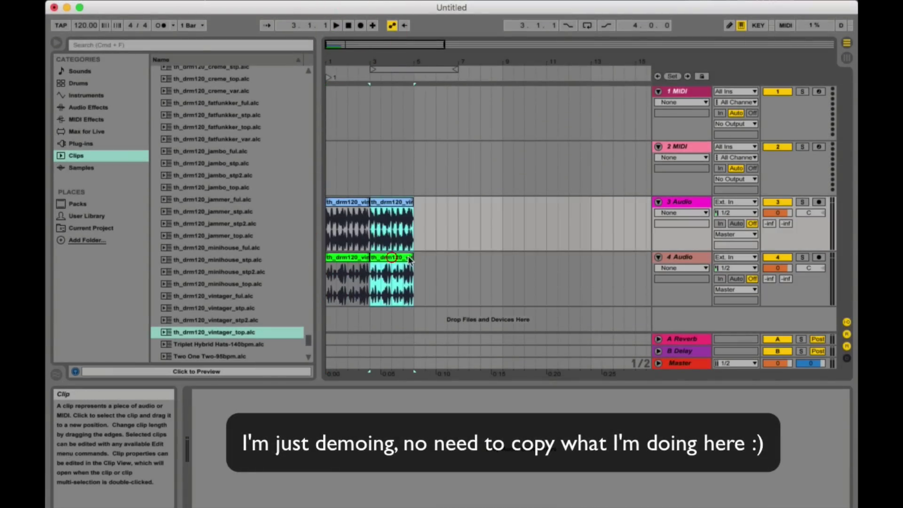
left_click(336, 26)
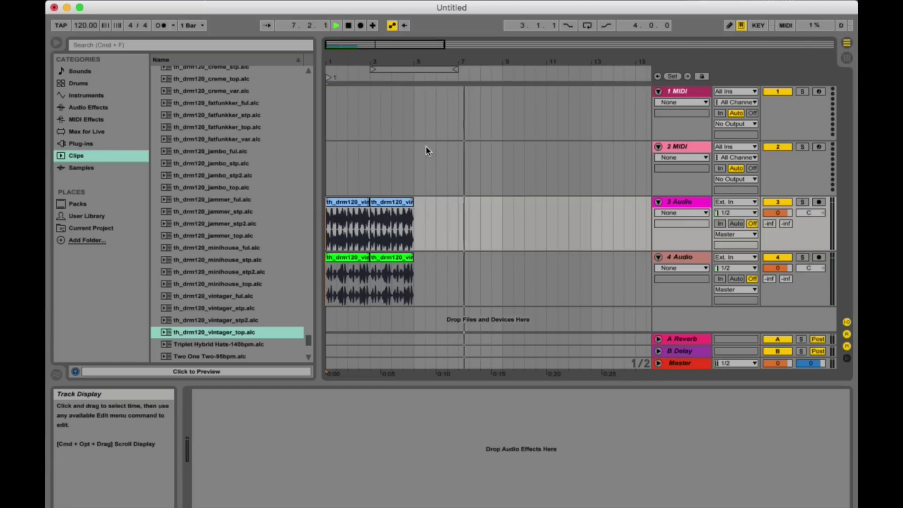
key("space")
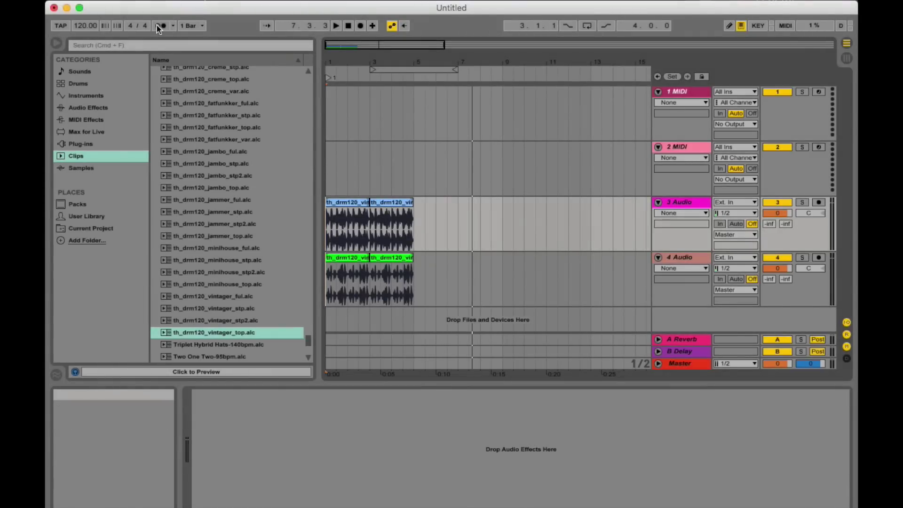
Play the arrangement with the metronome on and tracks 3 Audio and 4 Audio muted, stopping playback and switching the metronome off at the end.
left_click(160, 26)
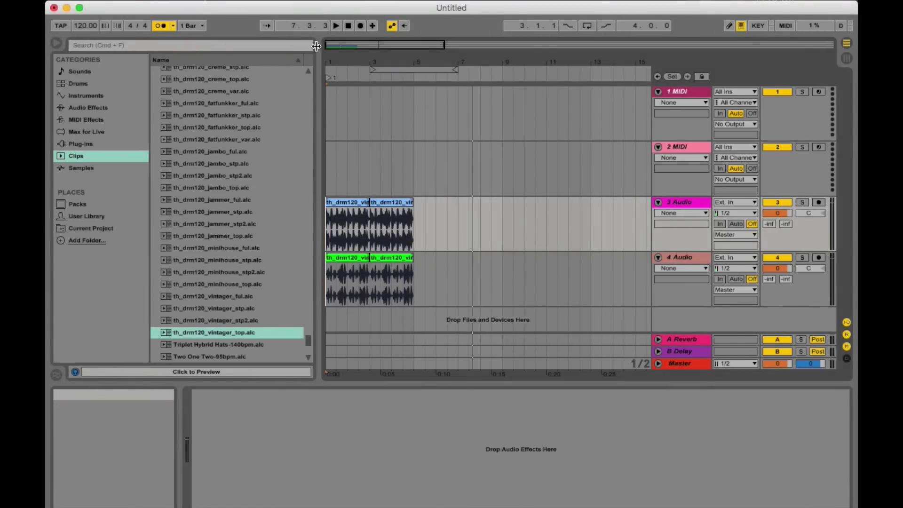
left_click(336, 26)
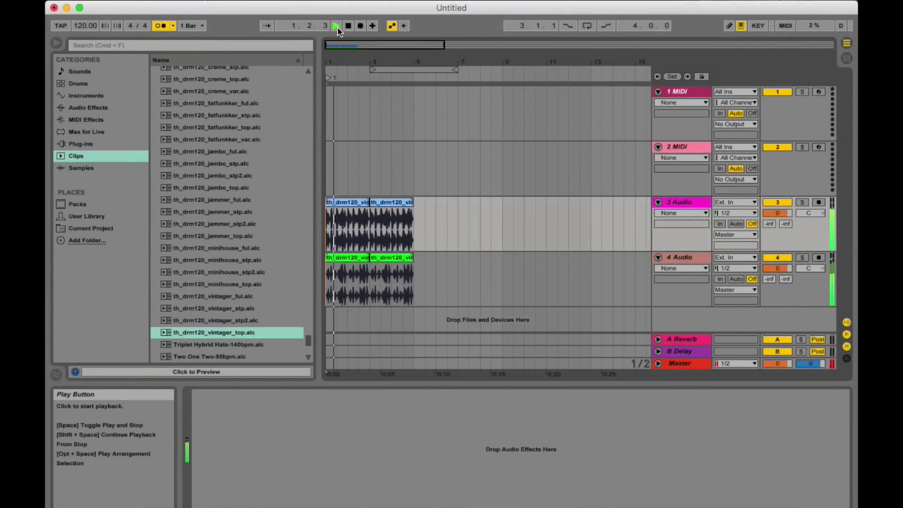
left_click(778, 202)
left_click(778, 258)
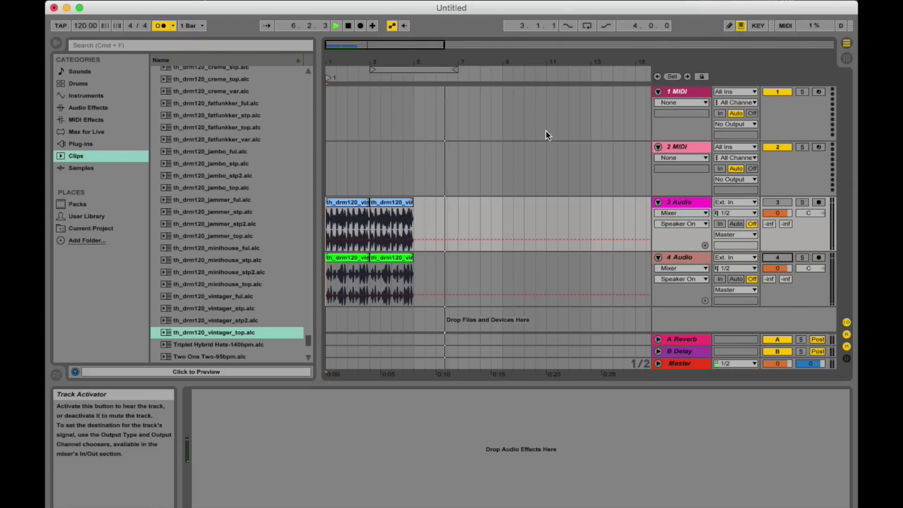
left_click(349, 26)
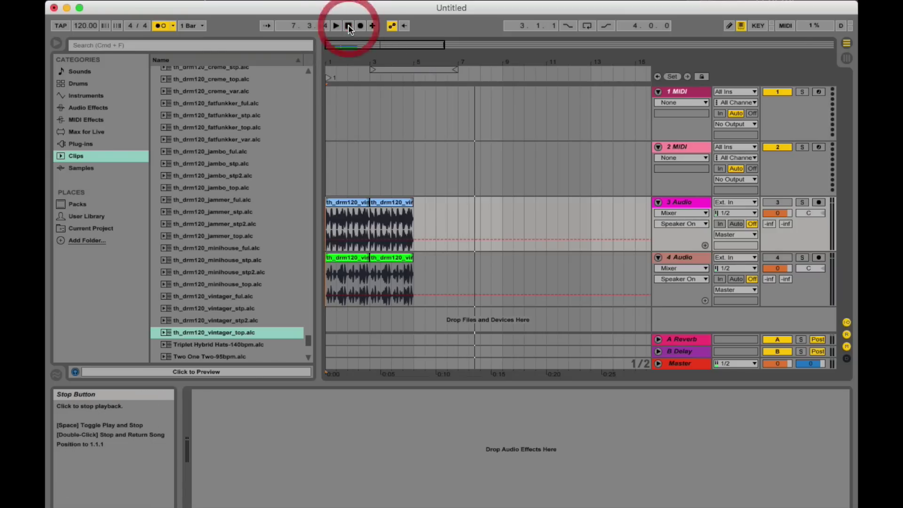
left_click(159, 26)
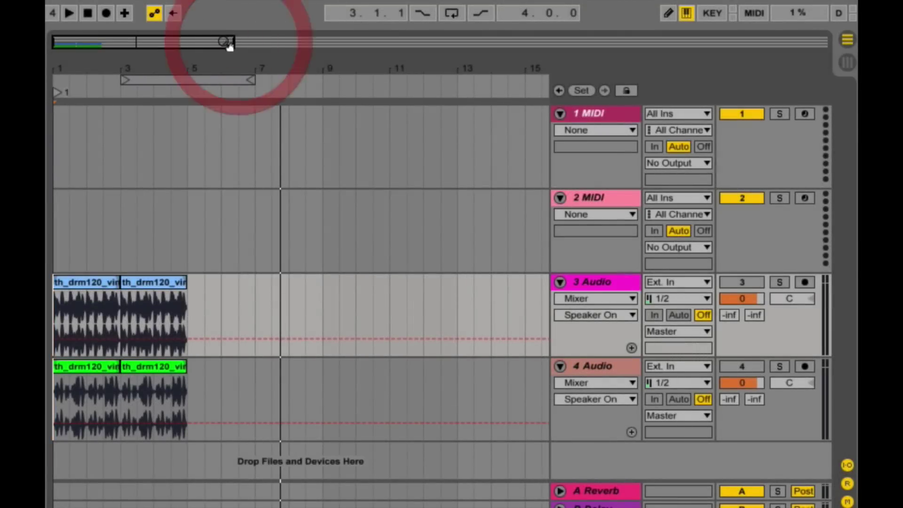
Resize the visible timeline range with the arrangement overview and beat-time ruler, finishing zoomed in on about bars 1 to 11.
left_click_drag(226, 43, 254, 43)
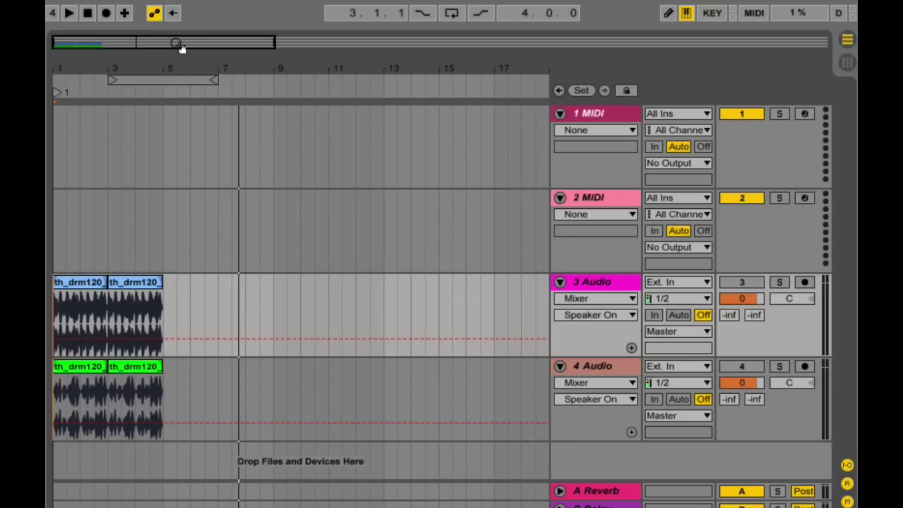
mouse_move(182, 44)
left_mouse_down()
mouse_move(627, 45)
mouse_move(182, 44)
left_mouse_up()
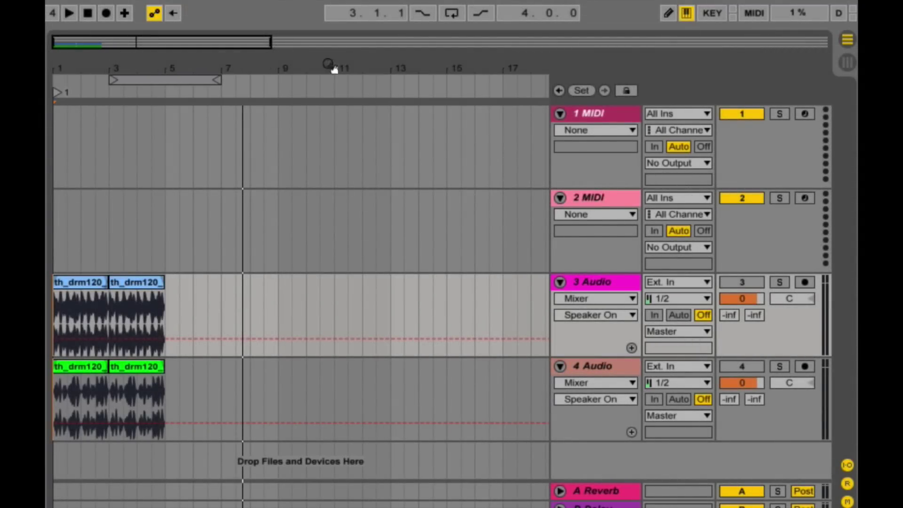
mouse_move(376, 60)
left_mouse_down()
mouse_move(5, 60)
mouse_move(551, 61)
left_mouse_up()
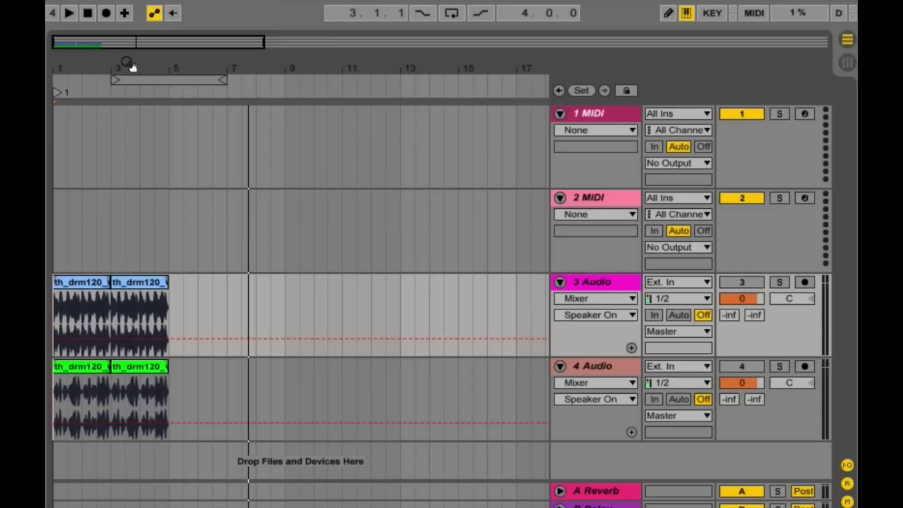
left_click(130, 67)
mouse_move(130, 67)
left_mouse_down()
mouse_move(162, 90)
mouse_move(171, 64)
left_mouse_up()
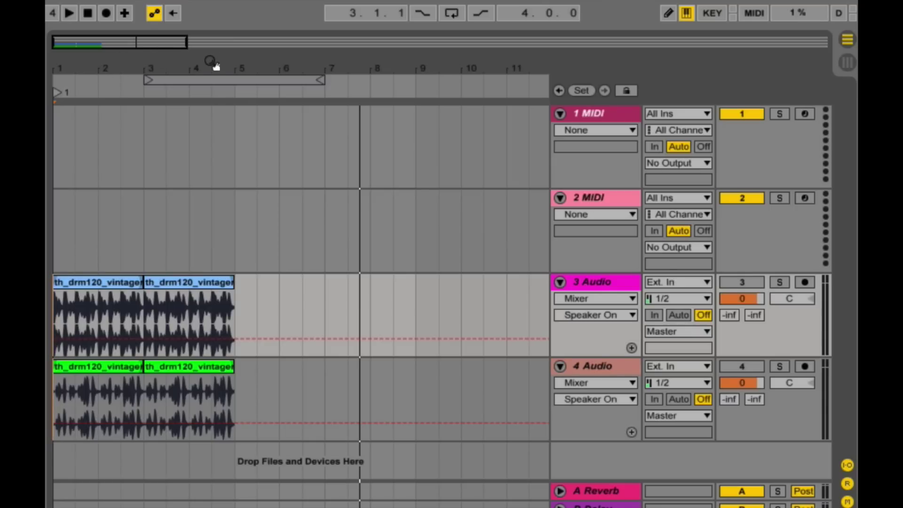
Zoom in further on the drum clips around bar 1 to examine individual beats.
left_click(78, 66)
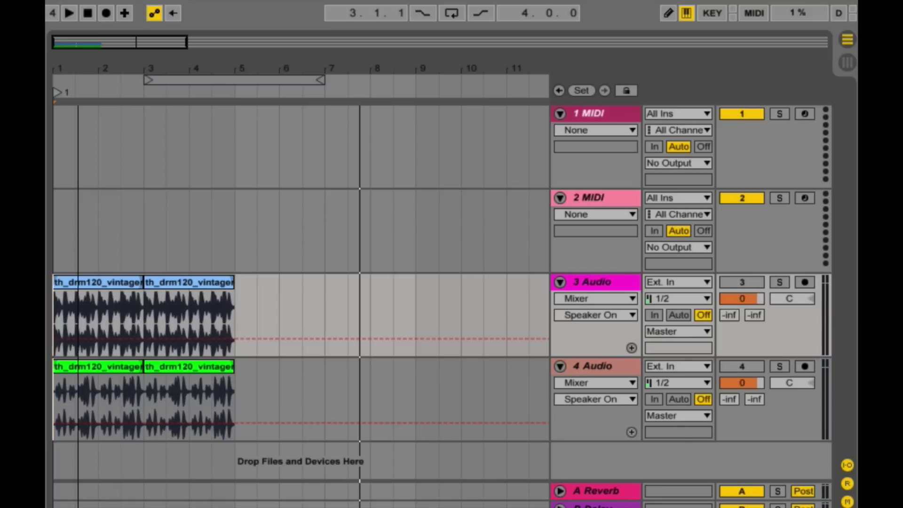
key("plus")
key("plus")
key("plus")
key("plus")
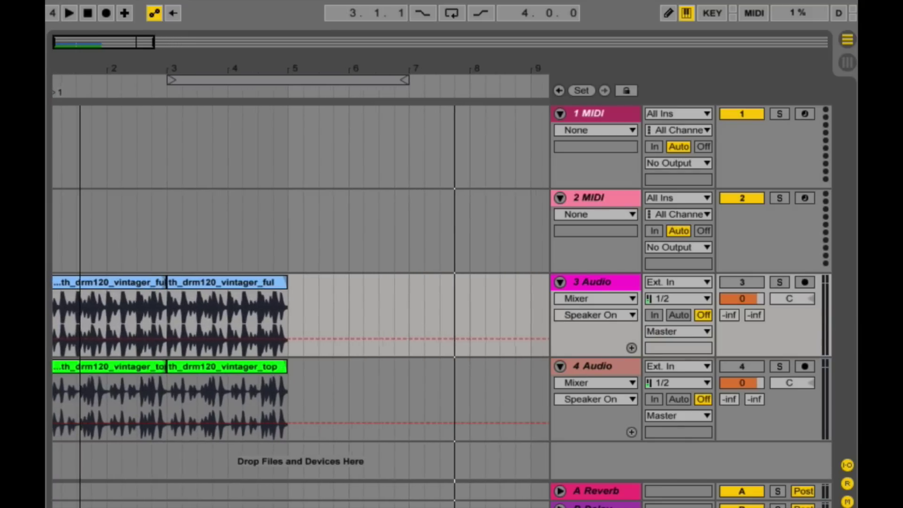
key("plus")
key("plus")
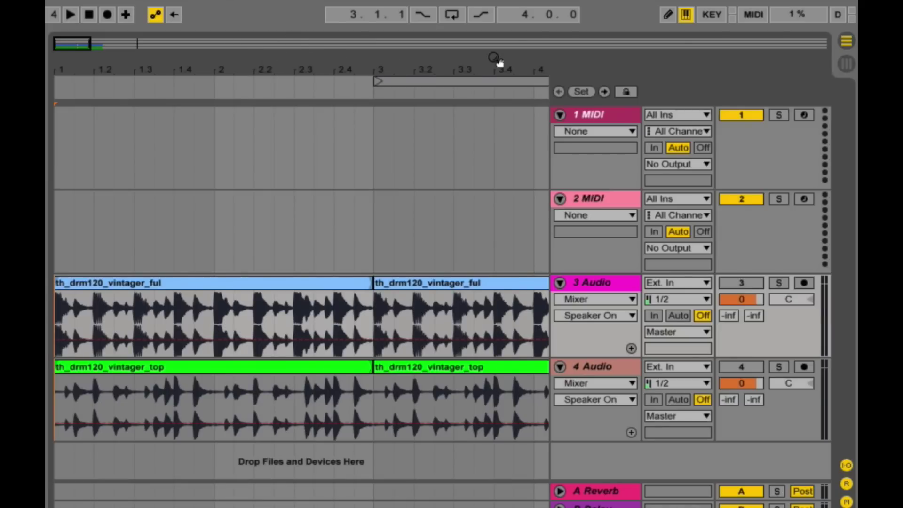
Examine the end of the duplicated clips near bar 5 and return the zoomed timeline to bar 1.
left_click_drag(494, 66, 424, 65)
scroll(301, 282, "right", 10)
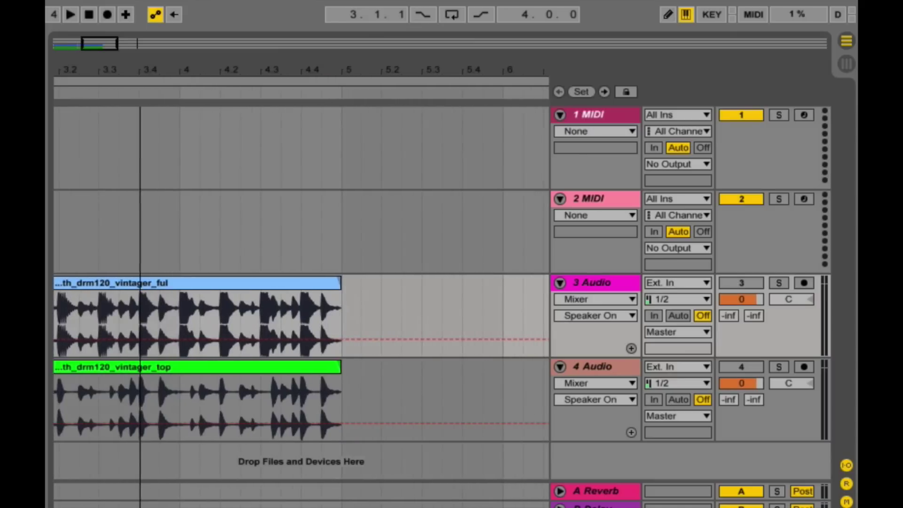
key("ctrl+d")
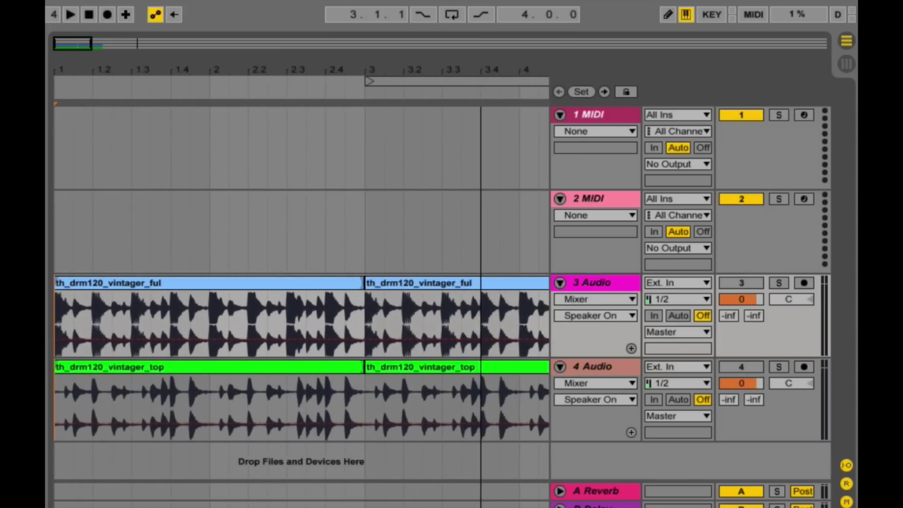
left_click_drag(425, 68, 425, 31)
left_click_drag(251, 59, 251, 59)
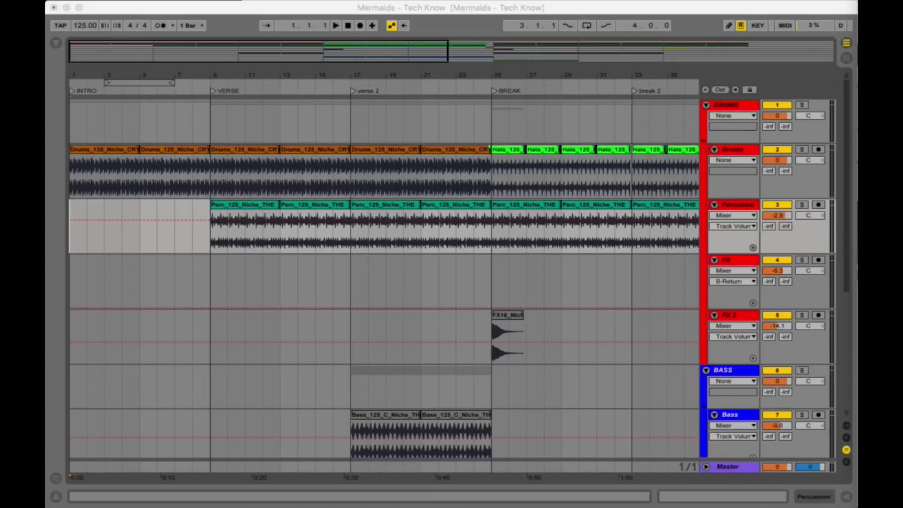
Zoom the Mermaids - Tech Know arrangement out to show INTRO through OUTRO, and briefly show and hide the browser and detail view.
left_click(416, 74)
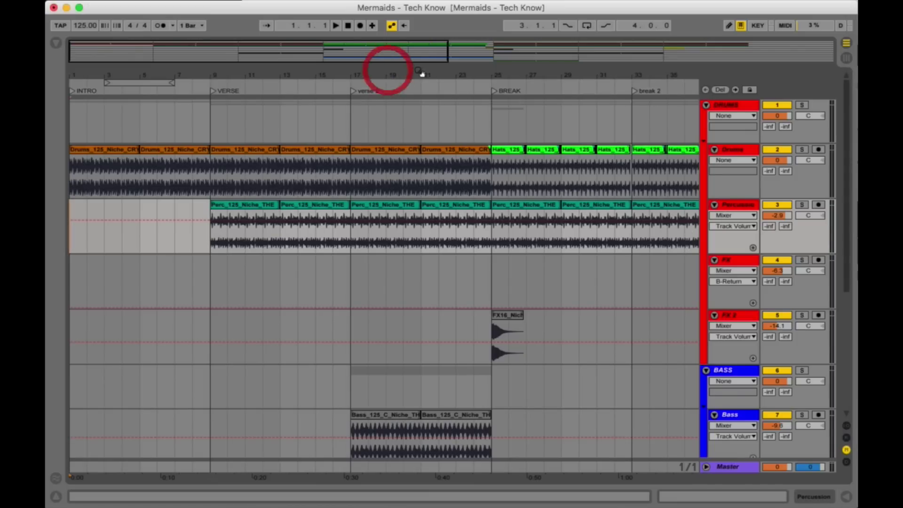
mouse_move(416, 74)
left_mouse_down()
mouse_move(416, 22)
mouse_move(416, 34)
mouse_move(264, 74)
left_mouse_up()
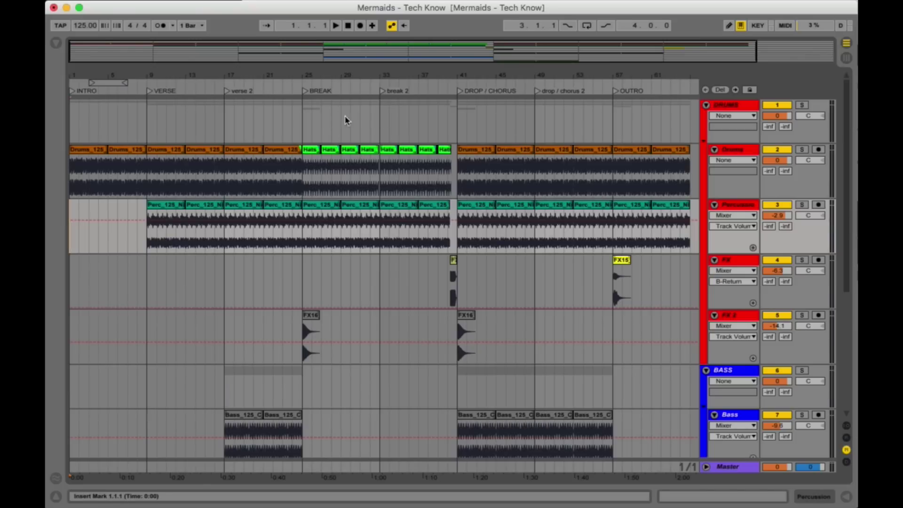
left_click(56, 45)
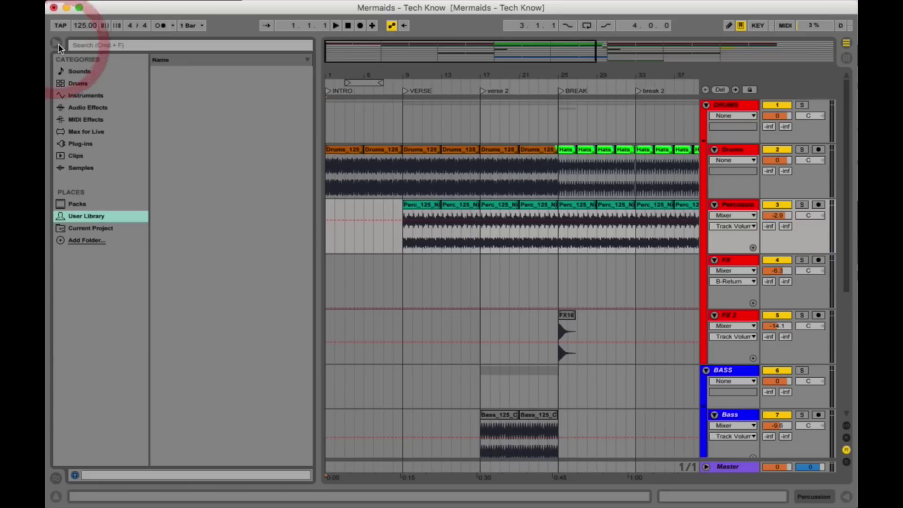
left_click(57, 47)
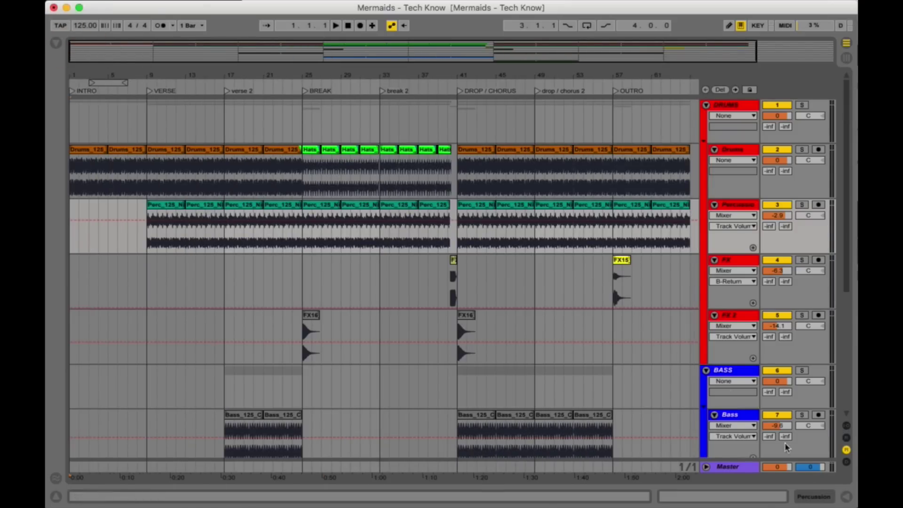
left_click(846, 499)
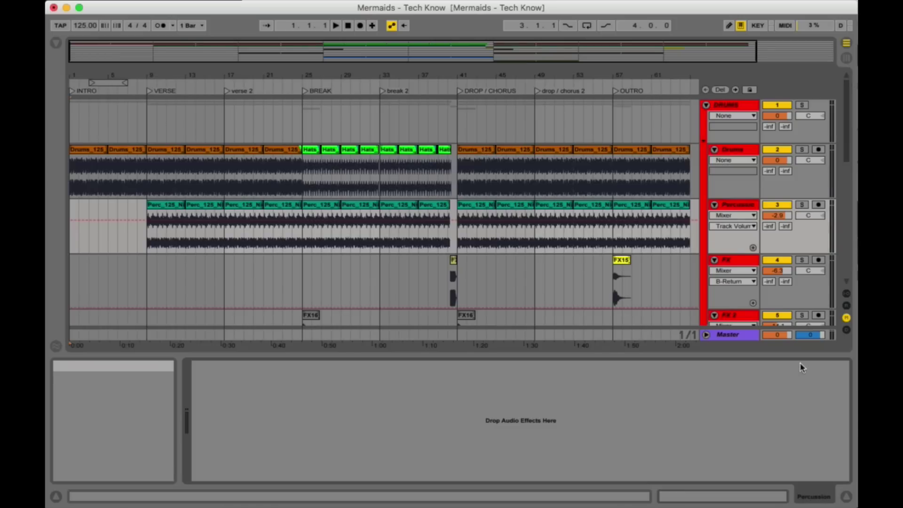
left_click(846, 497)
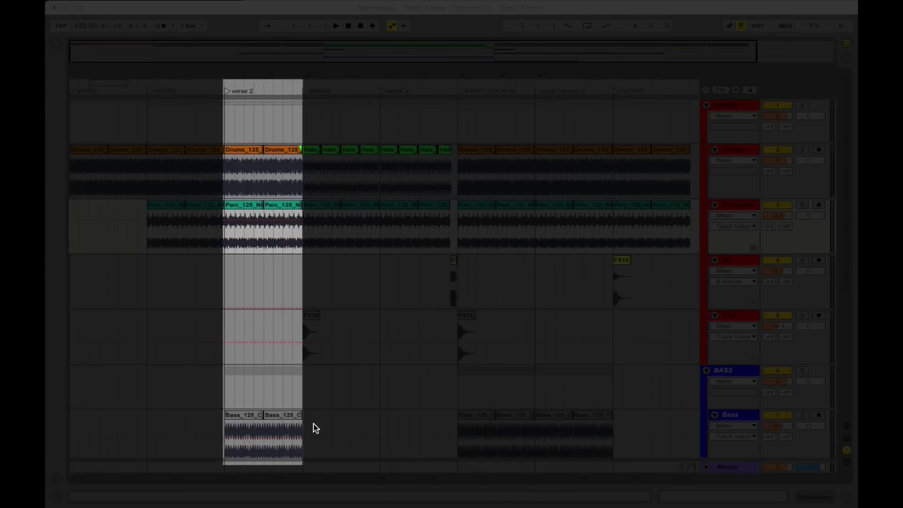
Look through the bass, synth and vocal tracks of the Mermaids - Tech Know song sections and return to the drums.
scroll(581, 379, "down", 4)
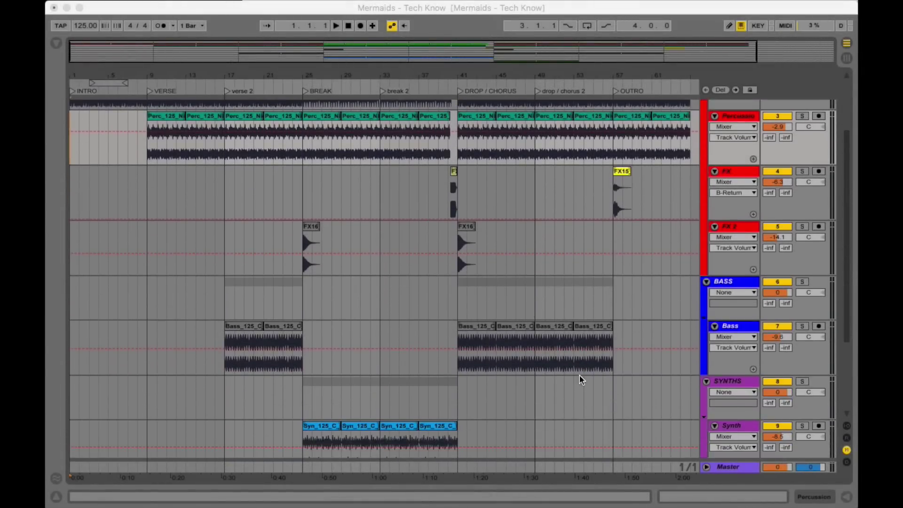
scroll(581, 379, "down", 5)
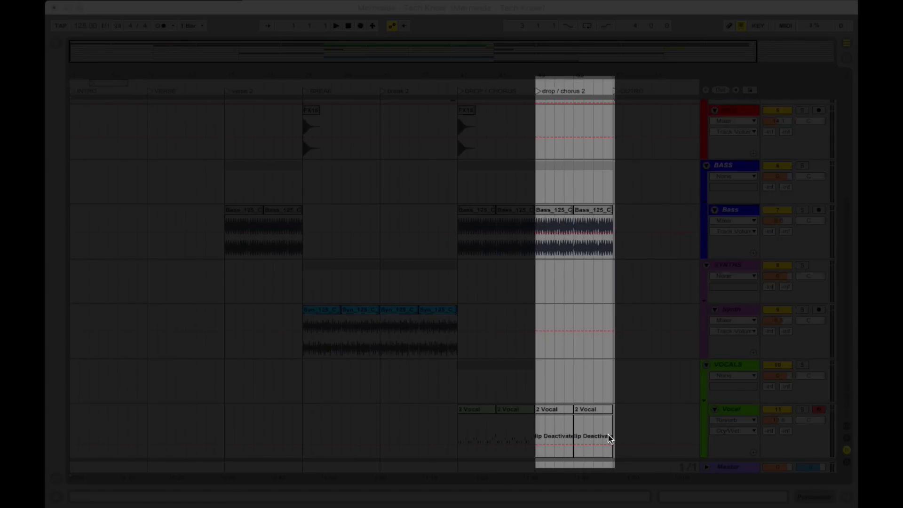
scroll(596, 428, "up", 8)
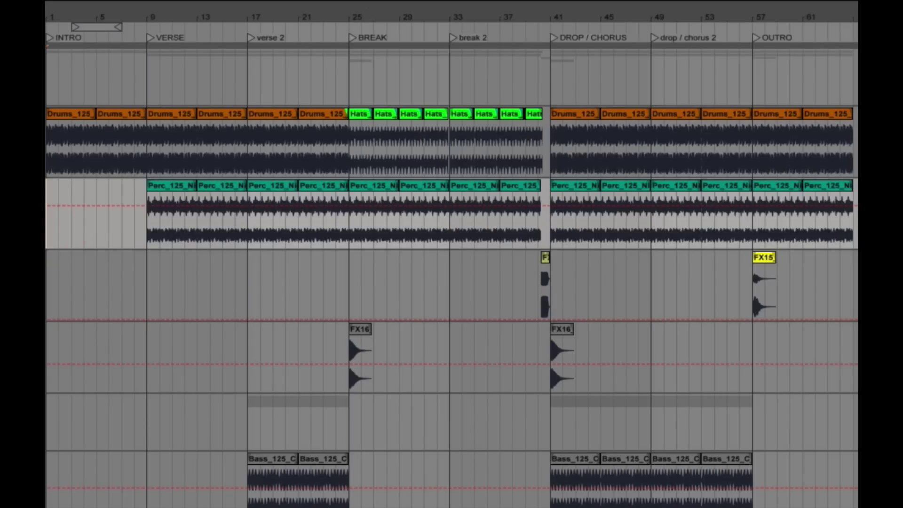
Listen to the song section by section, including verse 2 from bar 17, and place the insert marker at the BREAK on bar 25.
key("space")
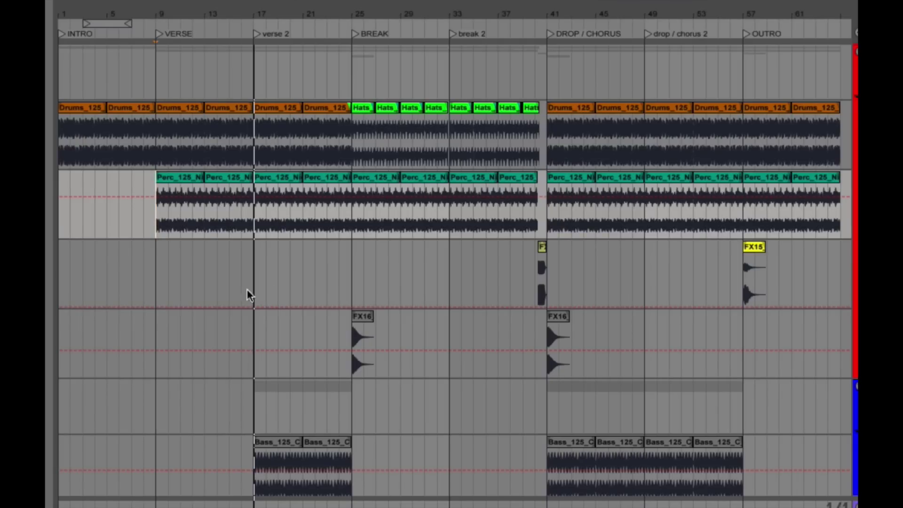
left_click(256, 250)
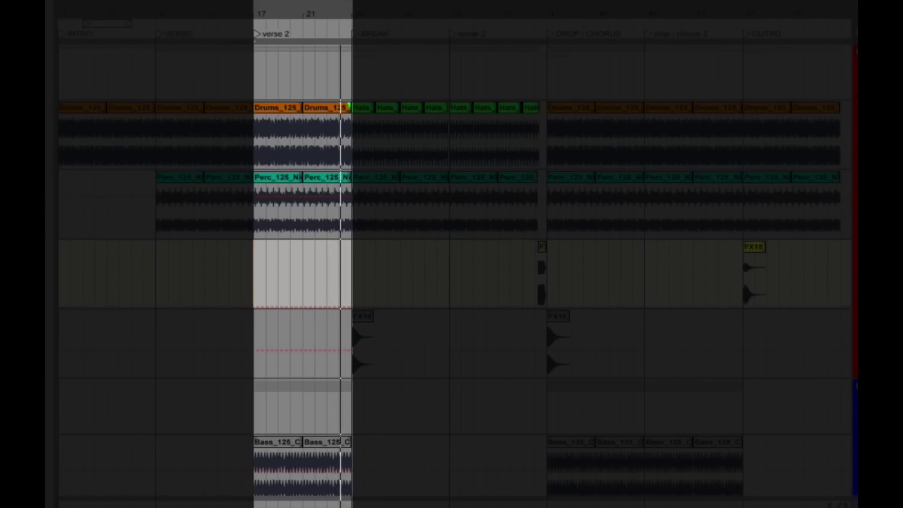
key("space")
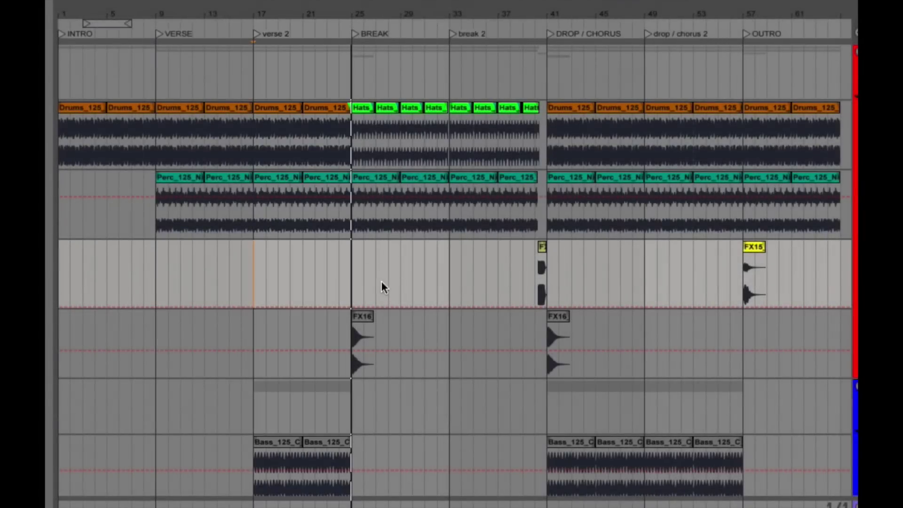
left_click(352, 264)
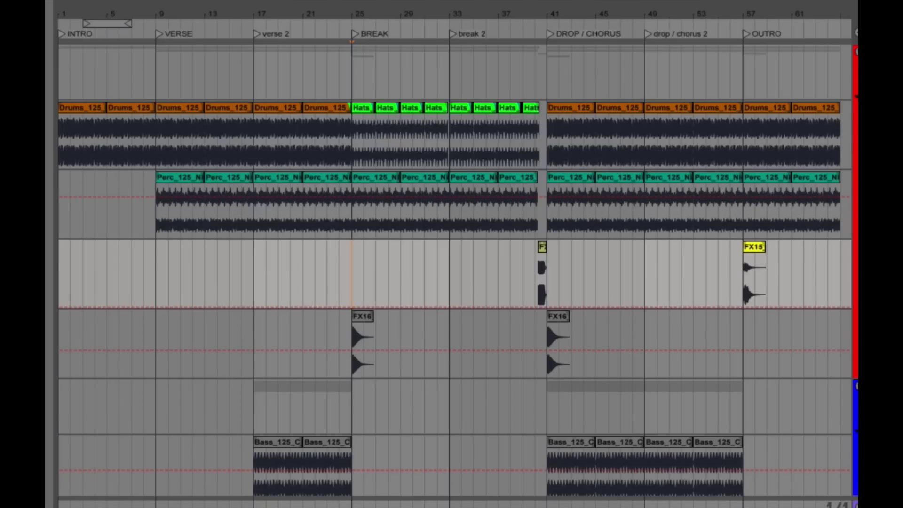
Compare the BREAK and DROP / CHORUS sections across the drum, FX, bass, synth and vocal tracks.
scroll(421, 98, "down", 5)
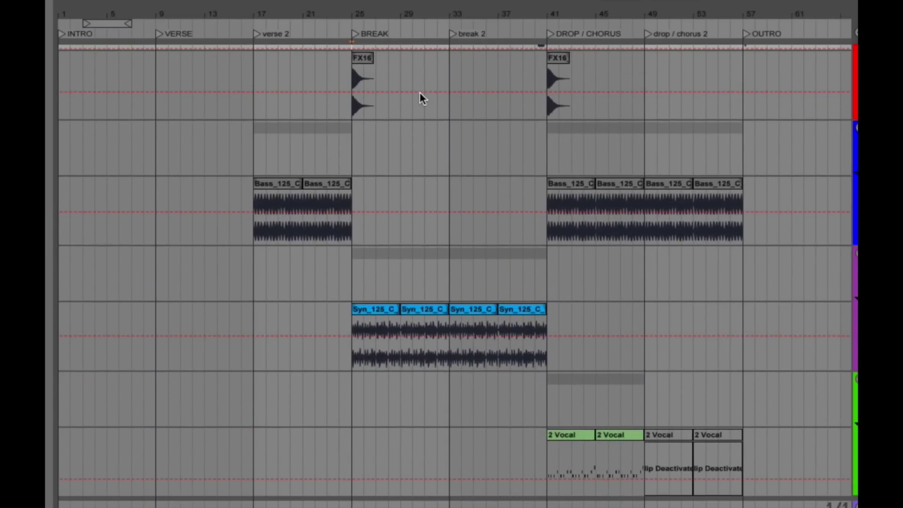
scroll(367, 239, "up", 5)
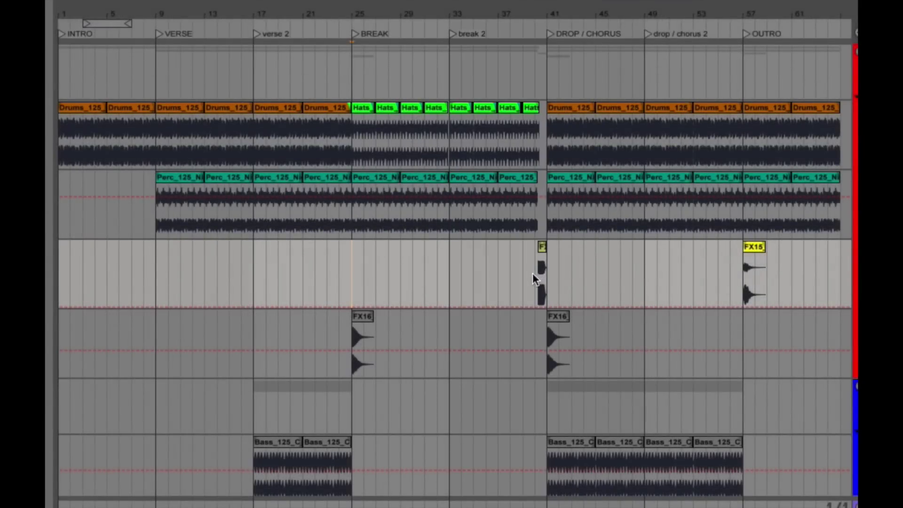
scroll(534, 275, "down", 1)
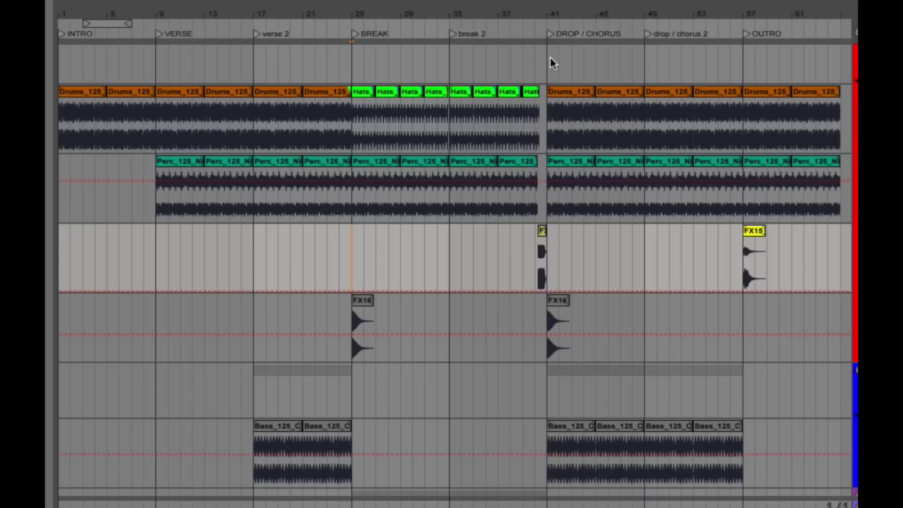
Look through the tracks of the DROP / CHORUS section and play it from bar 41.
scroll(555, 244, "down", 3)
scroll(556, 244, "down", 8)
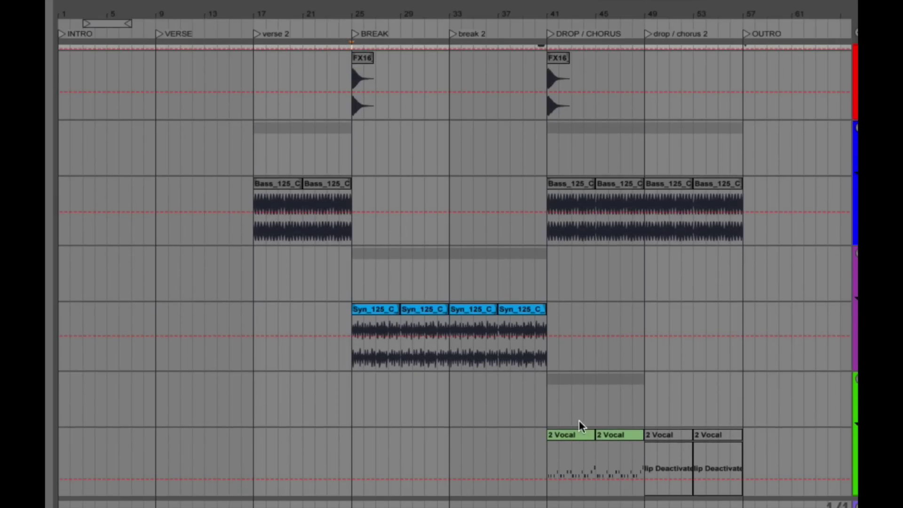
scroll(579, 419, "up", 12)
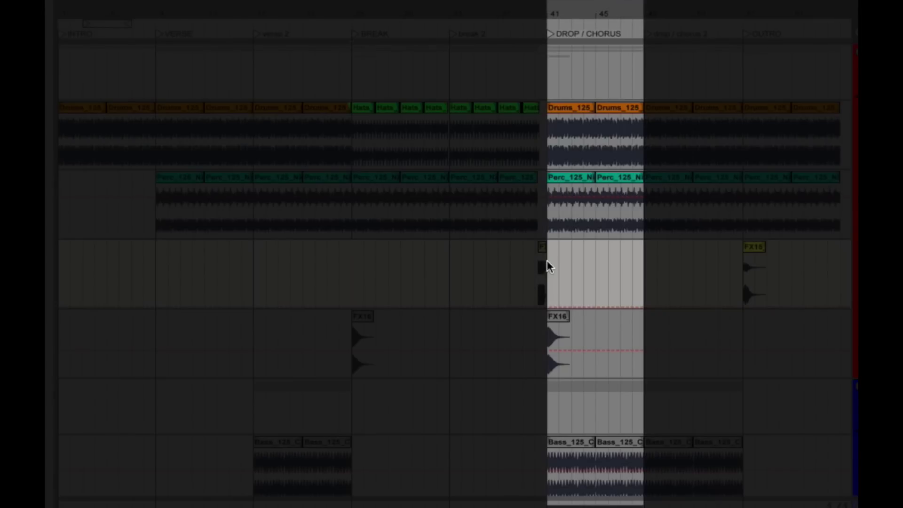
key("space")
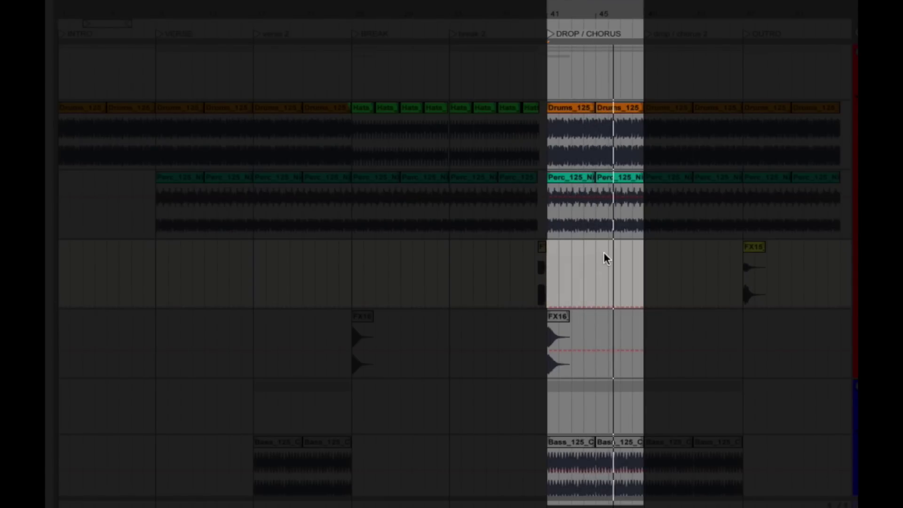
Compare the tracks at drop / chorus 2 and play the song from bar 49 into the OUTRO.
scroll(607, 249, "down", 3)
scroll(606, 249, "down", 2)
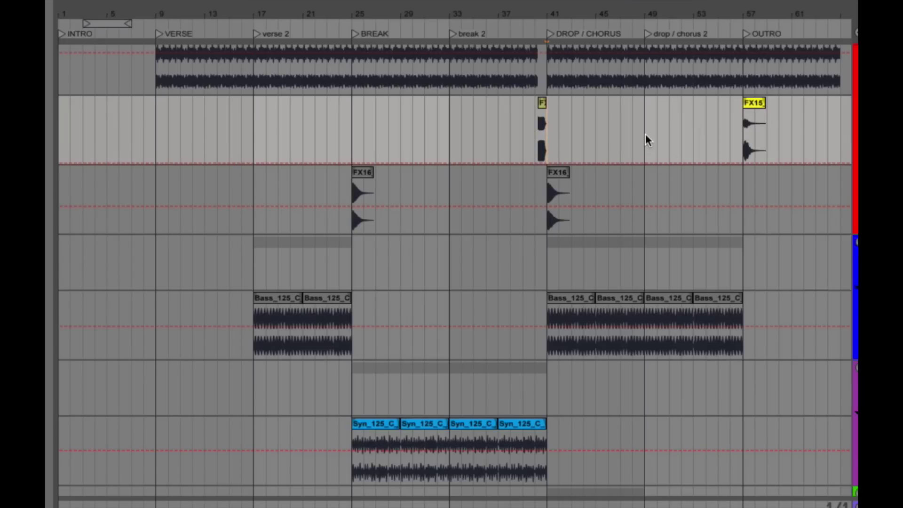
scroll(653, 137, "down", 3)
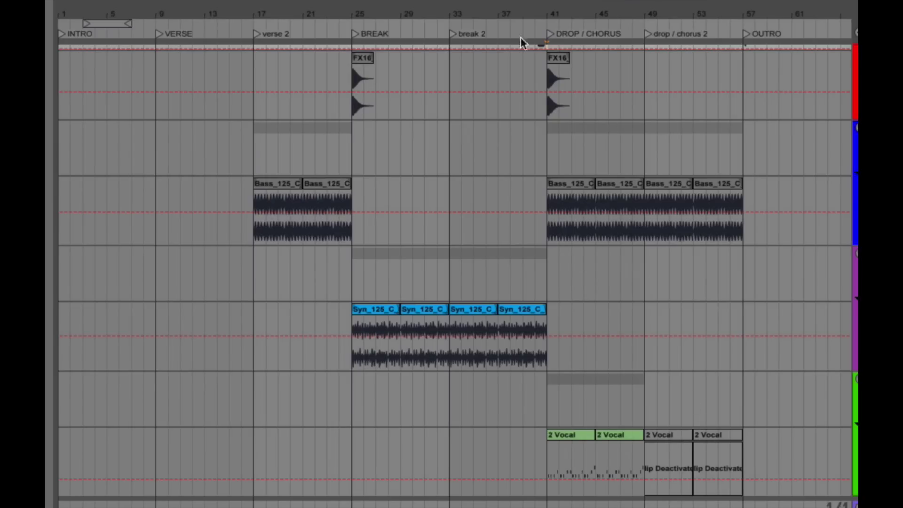
left_click(645, 71)
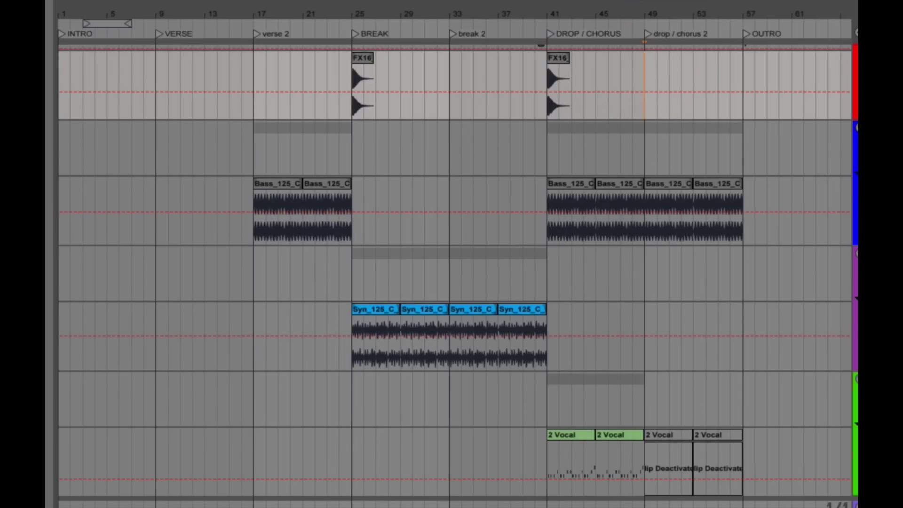
key("space")
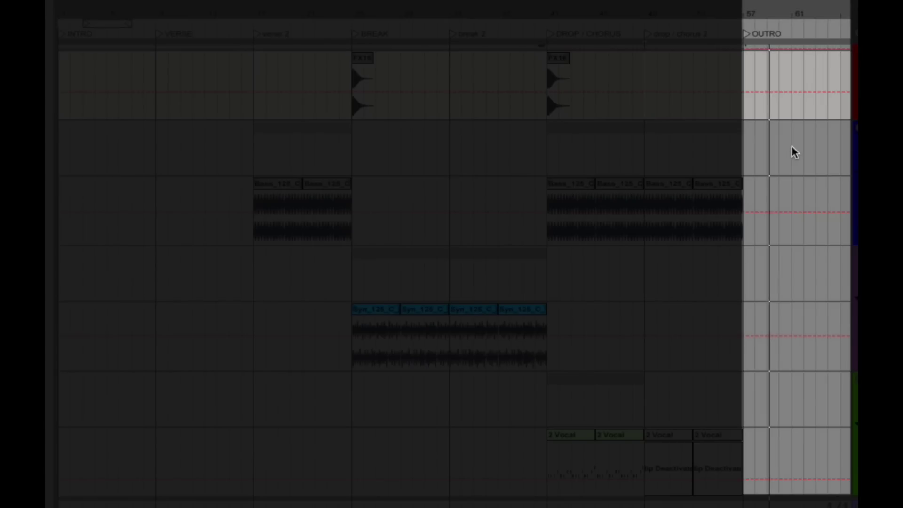
scroll(792, 150, "up", 1)
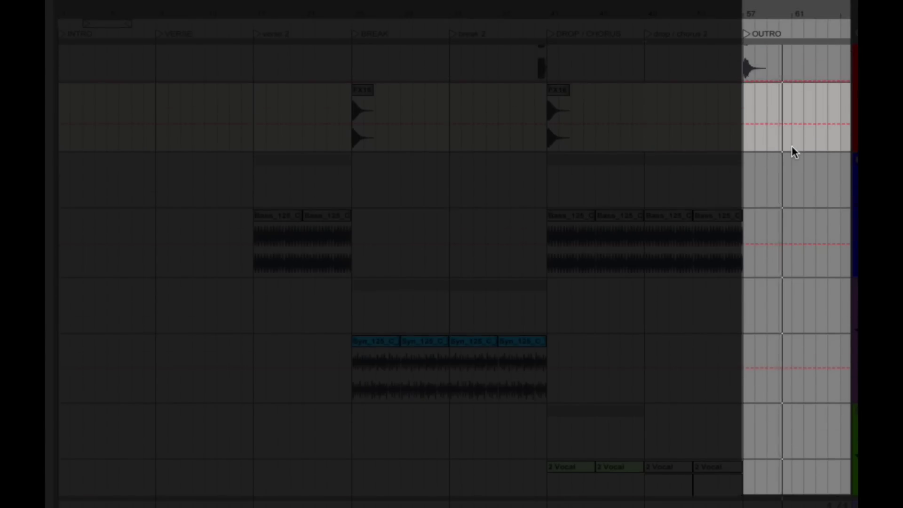
scroll(791, 146, "up", 7)
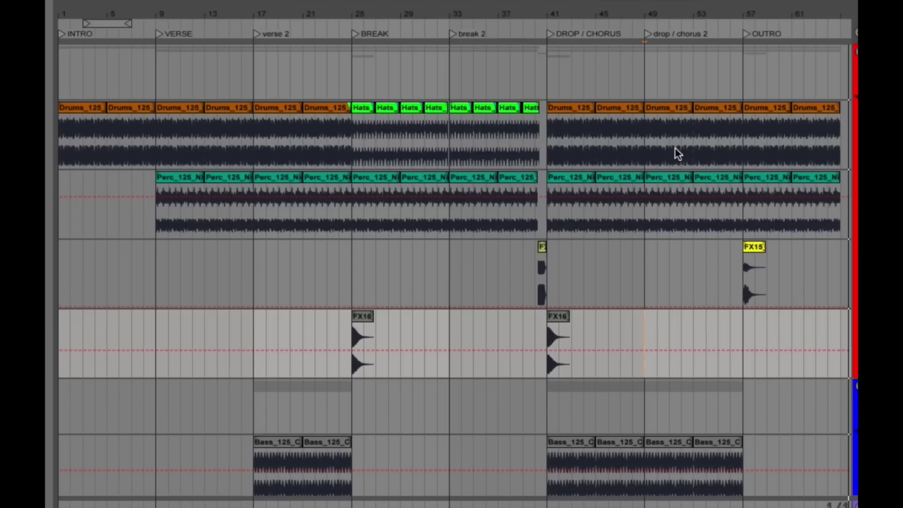
Select the arrangement from OUTRO back to INTRO across the drum, FX and bass tracks and delete its clips.
left_click_drag(846, 69, 58, 492)
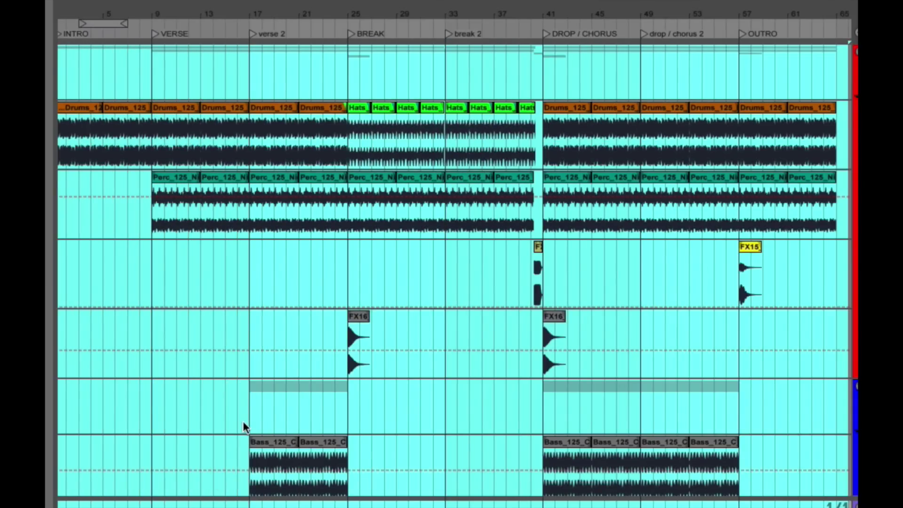
key("Delete")
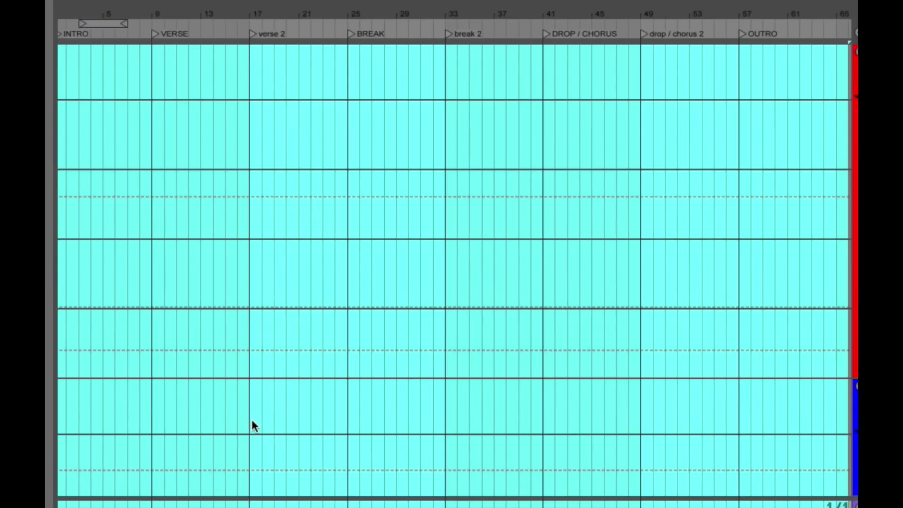
left_click(433, 135)
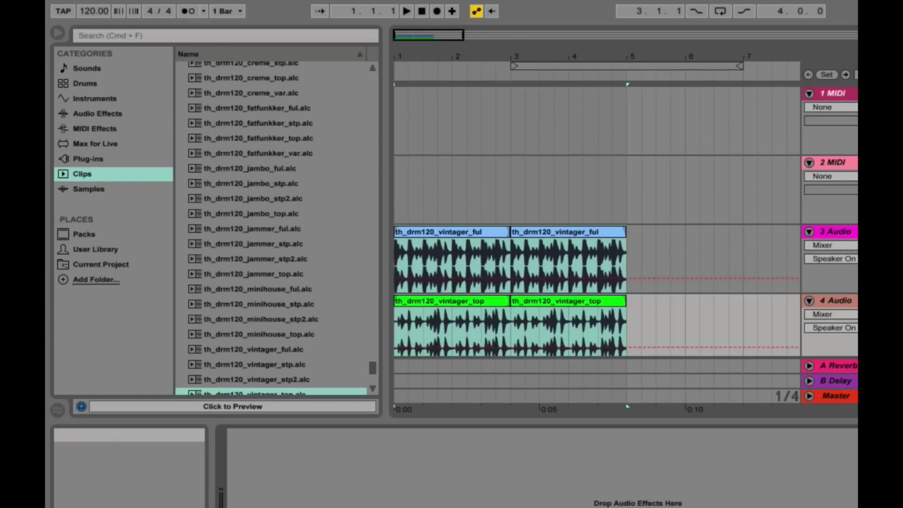
Hide the browser and detail view, and delete the vintager_ful and vintager_top clips from tracks 3 and 4 Audio.
left_click(59, 33)
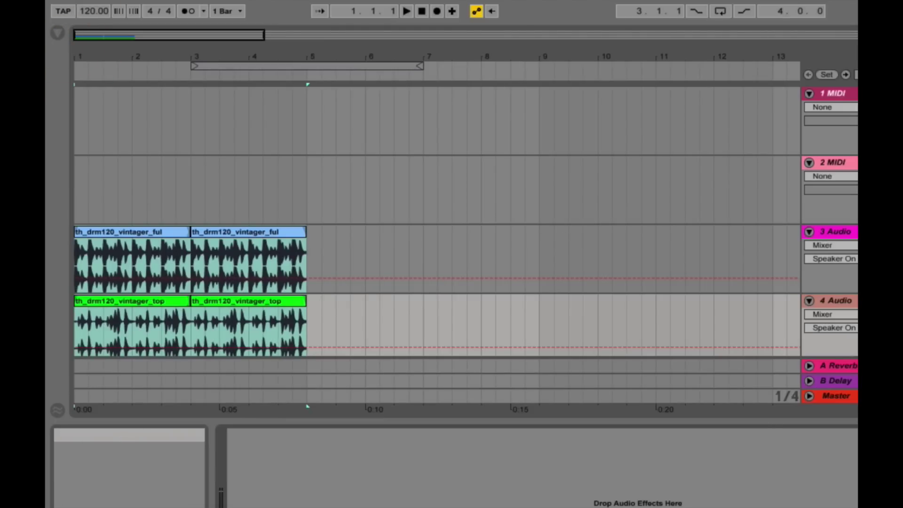
left_click(58, 410)
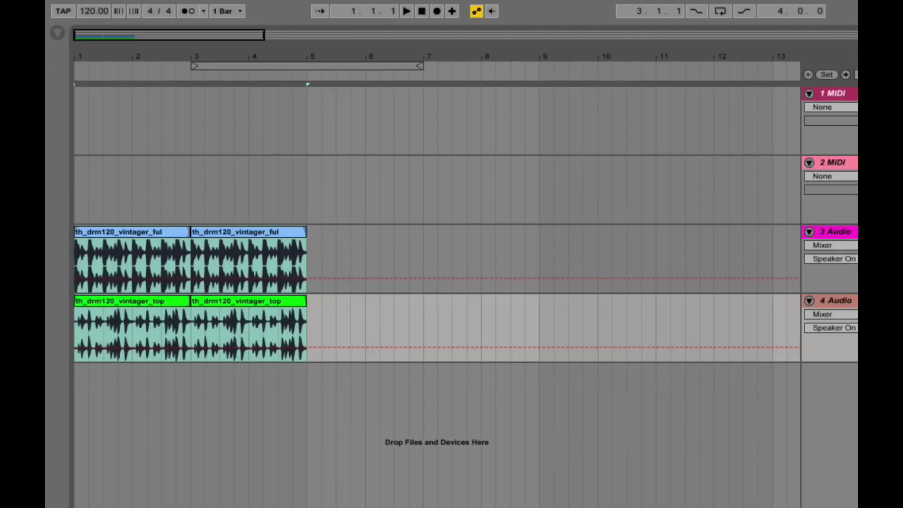
left_click(312, 242)
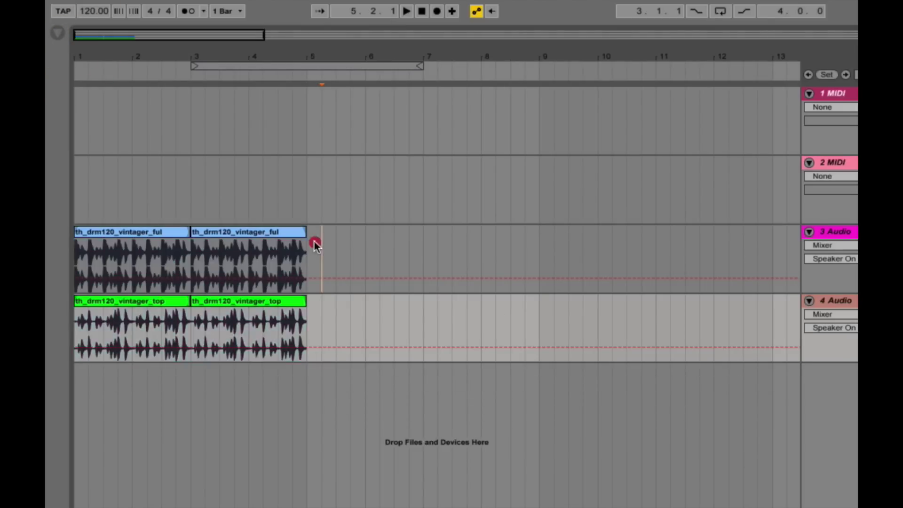
left_click_drag(309, 246, 77, 302)
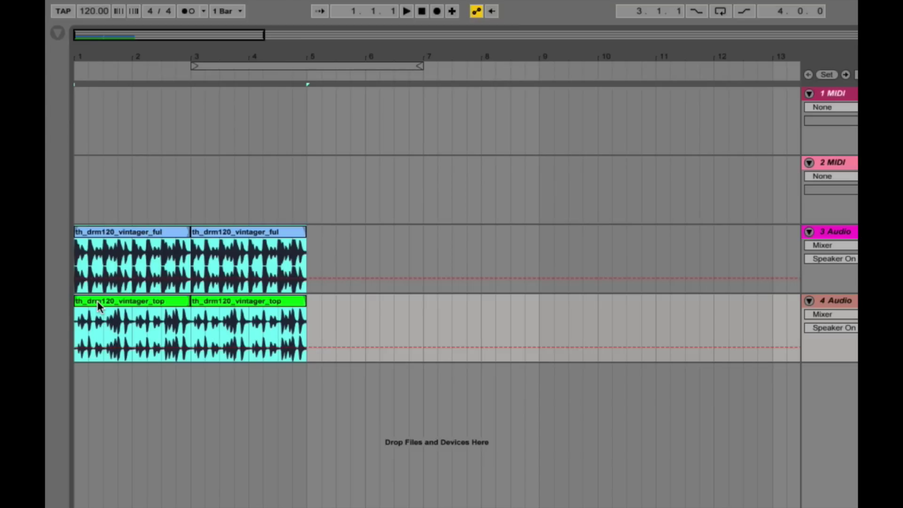
key("Delete")
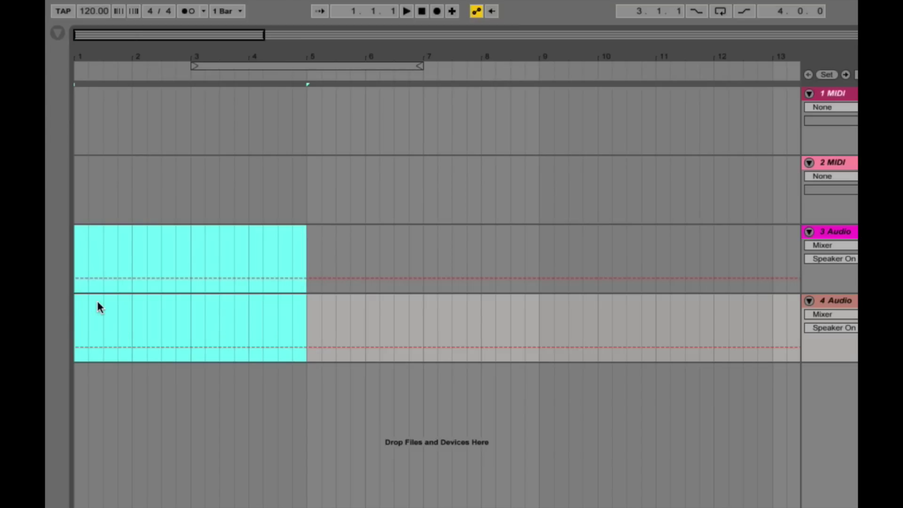
Add a locator named INTRO at bar 1 of the empty arrangement.
left_click(76, 322)
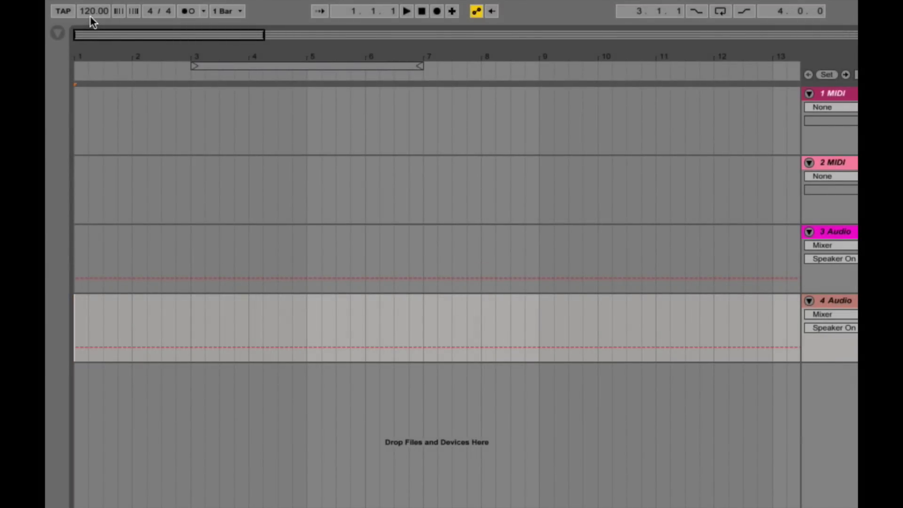
right_click(77, 74)
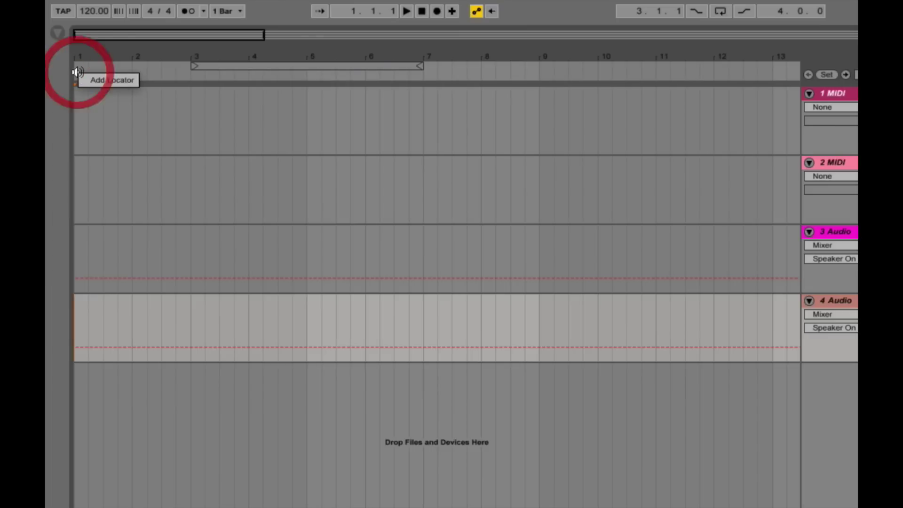
left_click(95, 80)
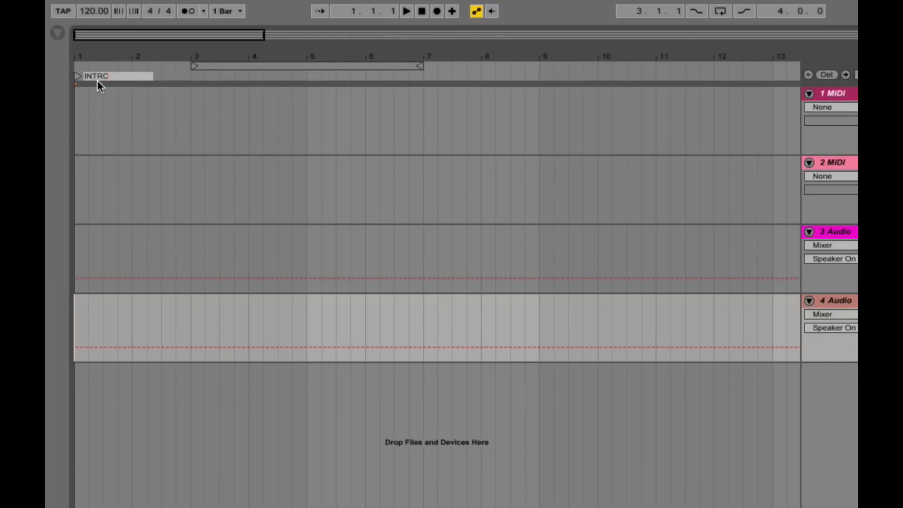
key("Return")
Mark out the eight intro bars across all four tracks and add a locator named VERSE at bar 9.
left_click_drag(538, 85, 57, 414)
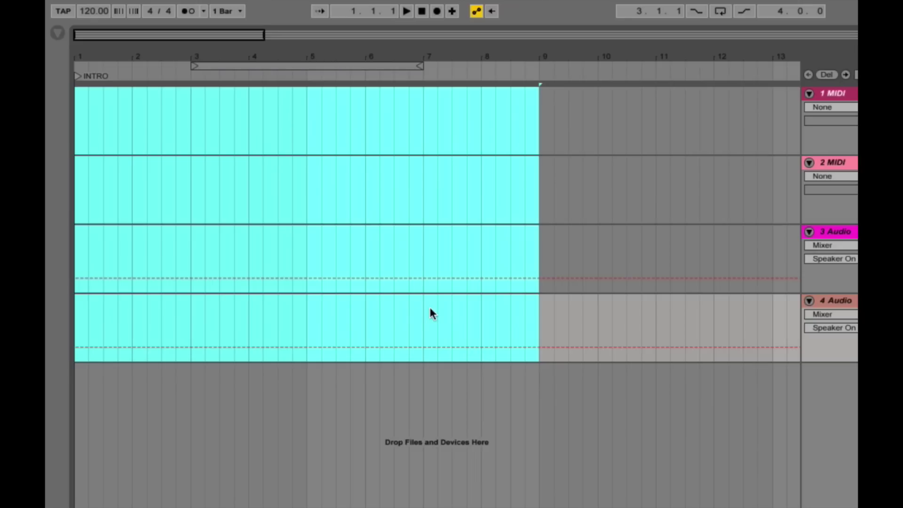
right_click(542, 72)
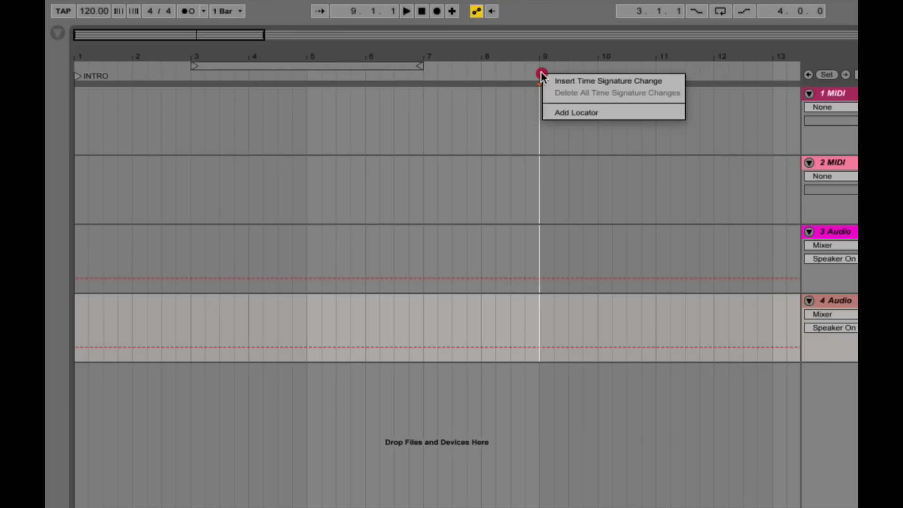
left_click(581, 113)
type("VERSE")
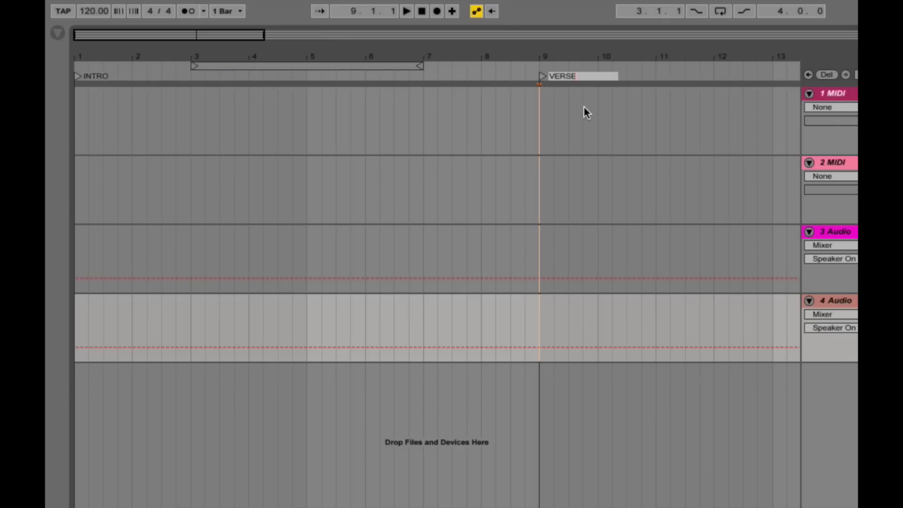
key("Return")
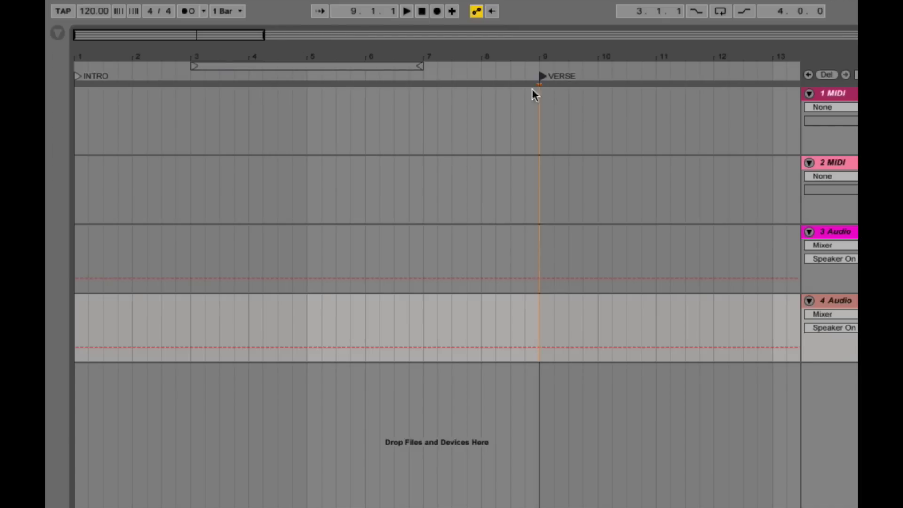
Add a locator named "verse 2" at bar 17, eight bars after the VERSE locator.
left_click(173, 55)
left_click_drag(174, 54, 174, 32)
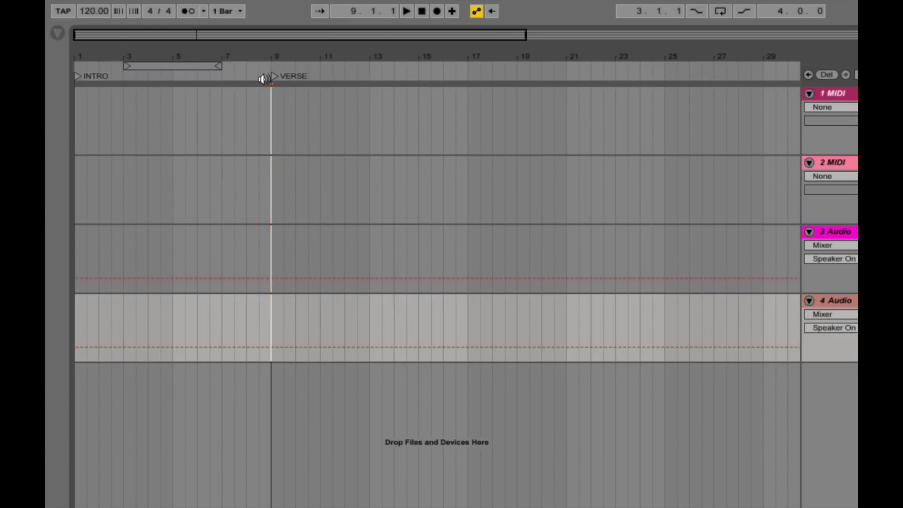
left_click_drag(244, 56, 244, 29)
left_click_drag(116, 50, 116, 81)
mouse_move(193, 56)
left_mouse_down()
mouse_move(296, 57)
mouse_move(68, 56)
mouse_move(335, 55)
left_mouse_up()
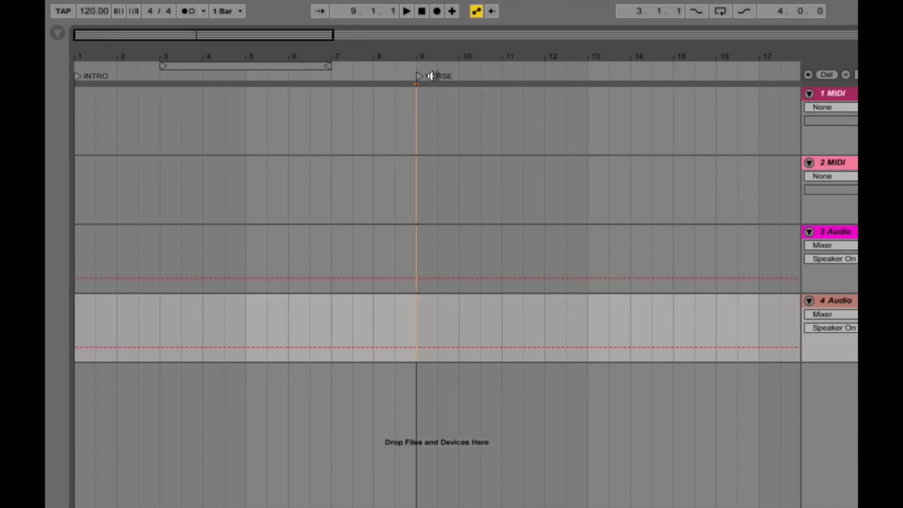
left_click_drag(495, 57, 257, 56)
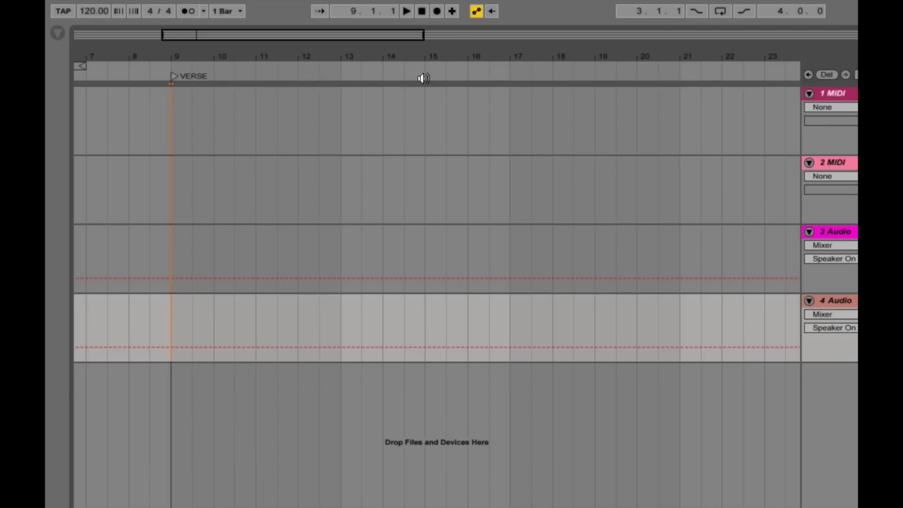
right_click(509, 76)
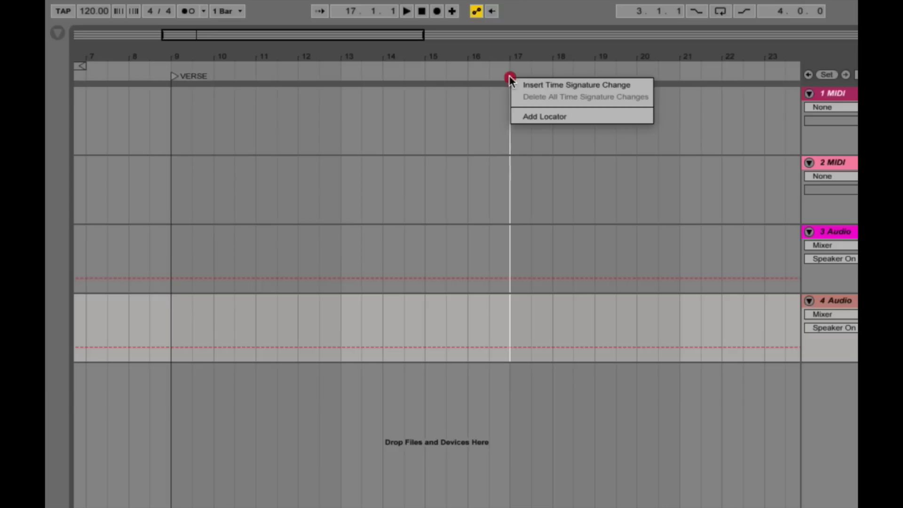
left_click(539, 116)
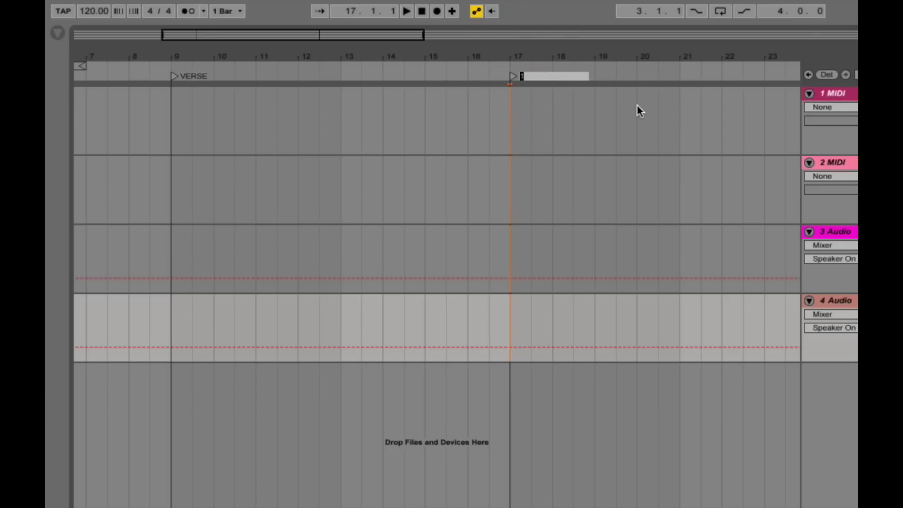
type("vs")
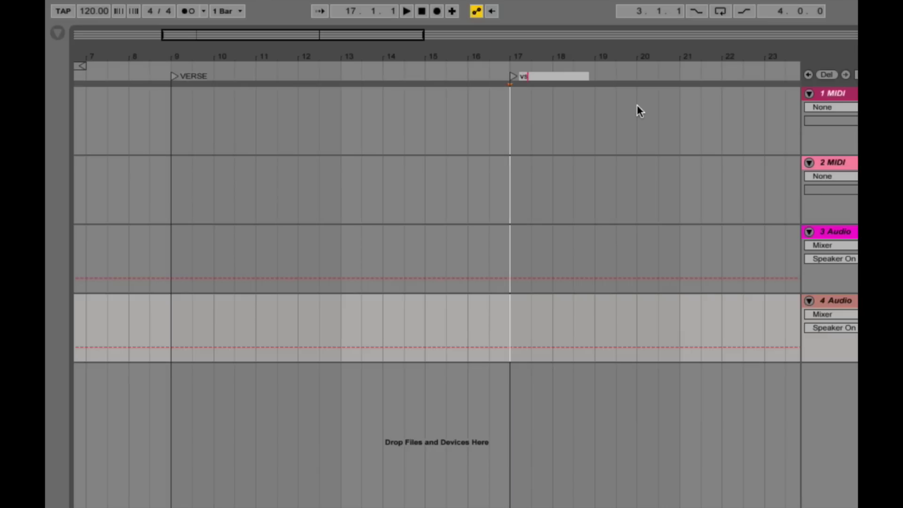
key("BackSpace")
type("erse 2")
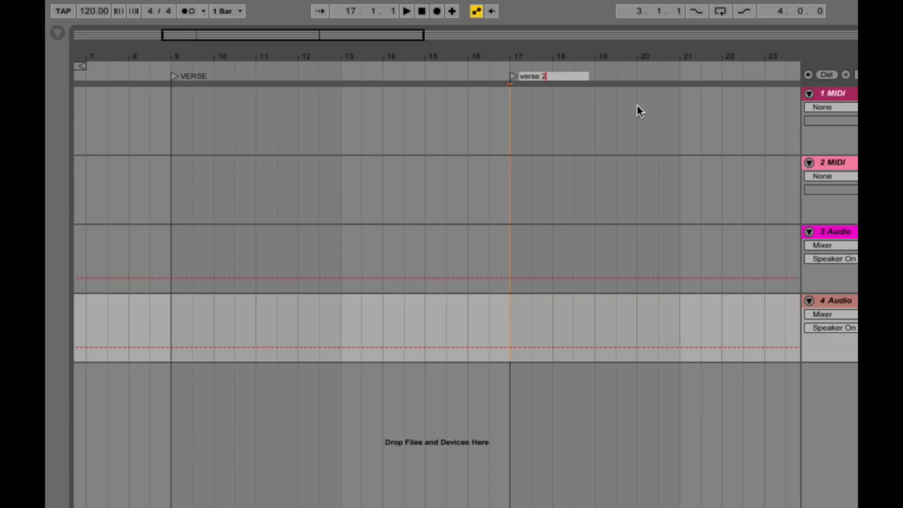
key("Return")
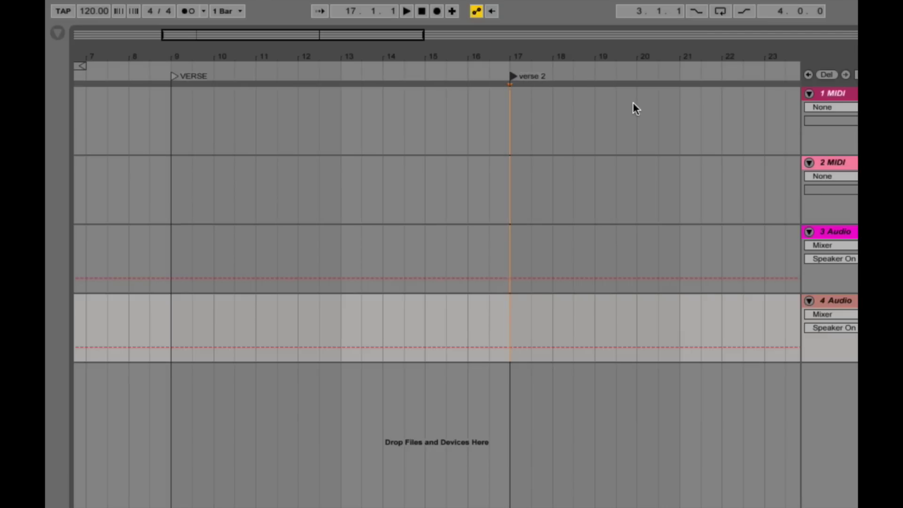
Add a locator named BREAK at bar 25, eight bars after the "verse 2" locator.
left_click_drag(441, 55, 440, 28)
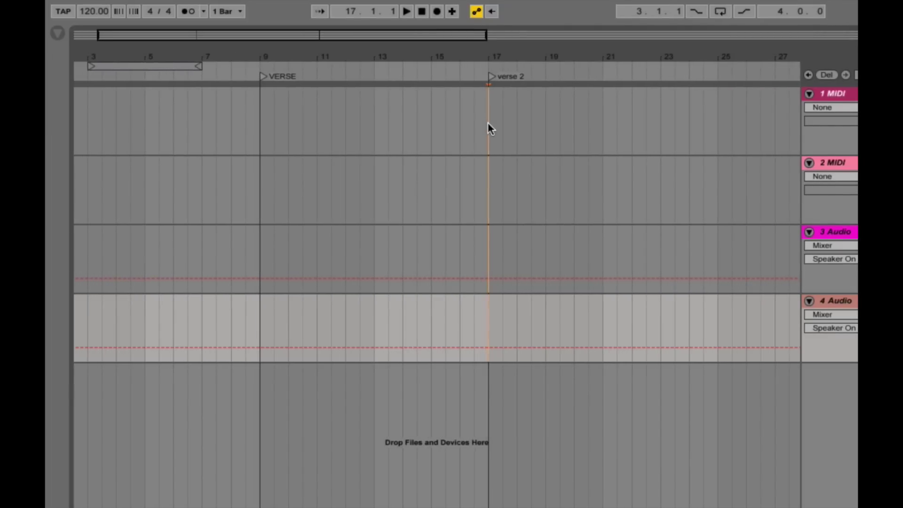
scroll(487, 122, "right", 2)
scroll(487, 122, "left", 5)
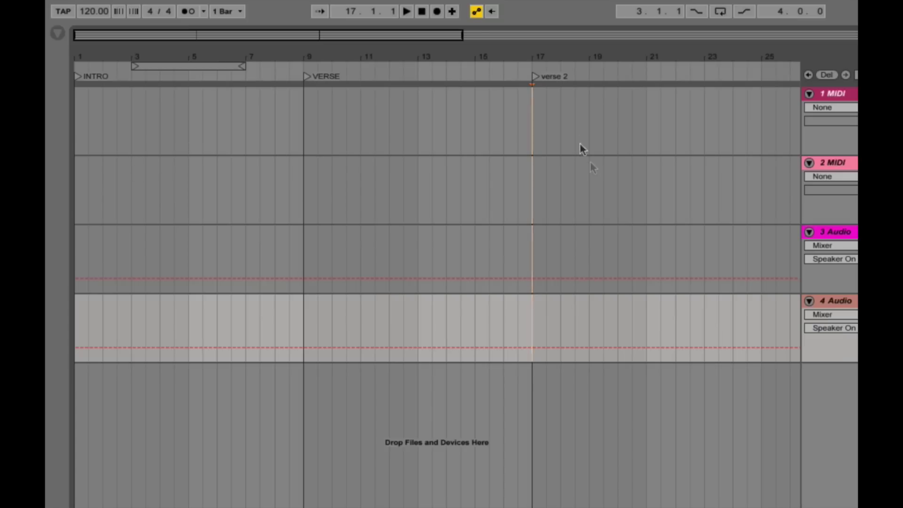
scroll(571, 123, "right", 5)
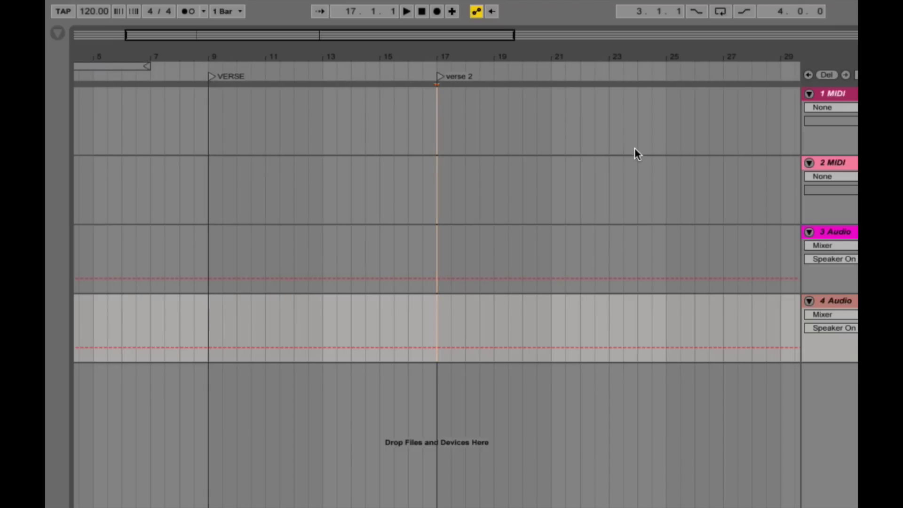
left_click_drag(527, 61, 526, 78)
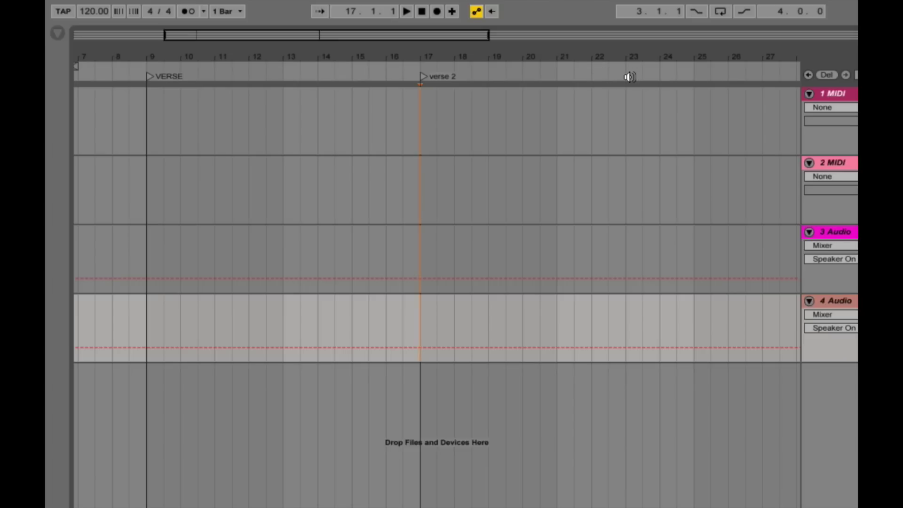
right_click(695, 77)
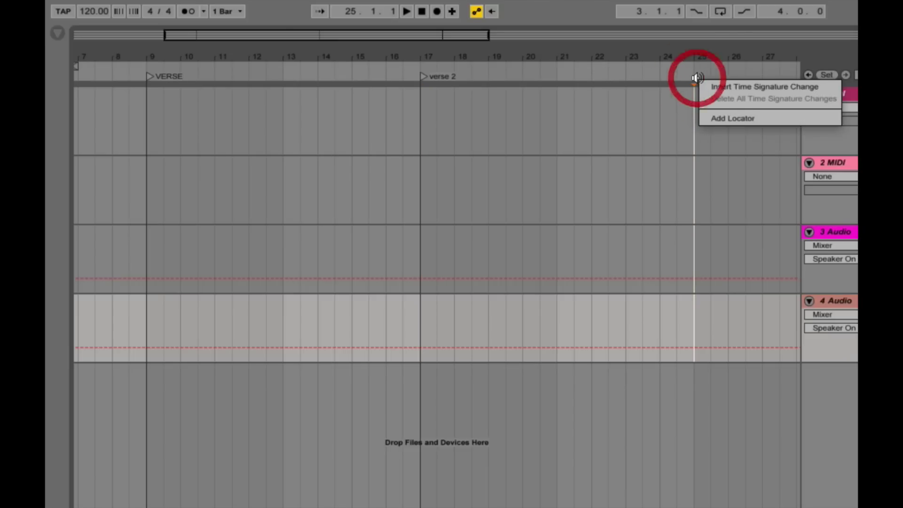
left_click(731, 116)
type("BREAK")
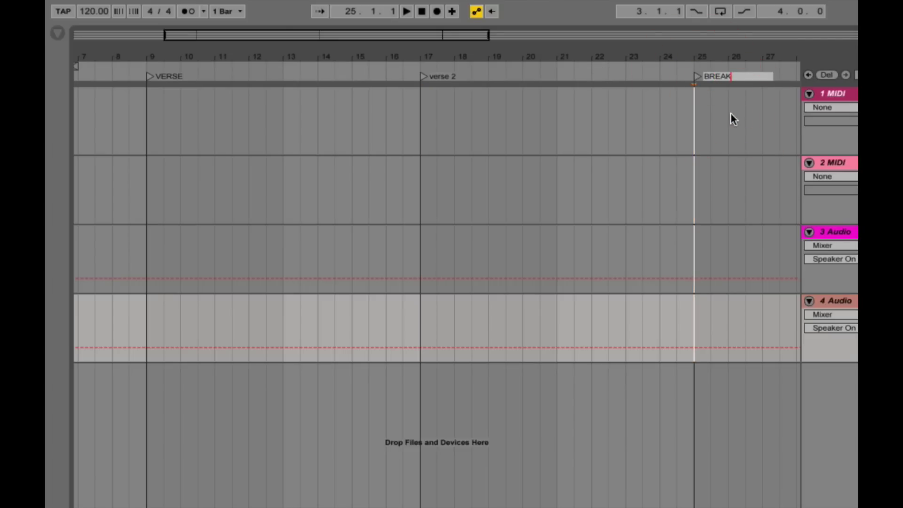
key("Return")
Add a locator named "break 2" at bar 33, eight bars after the BREAK locator.
scroll(631, 113, "left", 2)
scroll(632, 113, "right", 5)
scroll(632, 108, "right", 5)
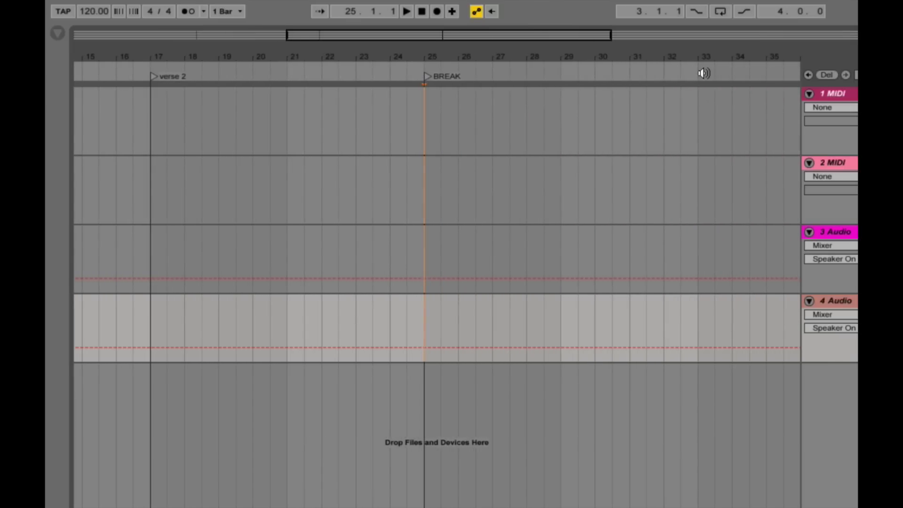
right_click(698, 80)
left_click(732, 118)
key("ctrl+r")
type("break 2")
key("Return")
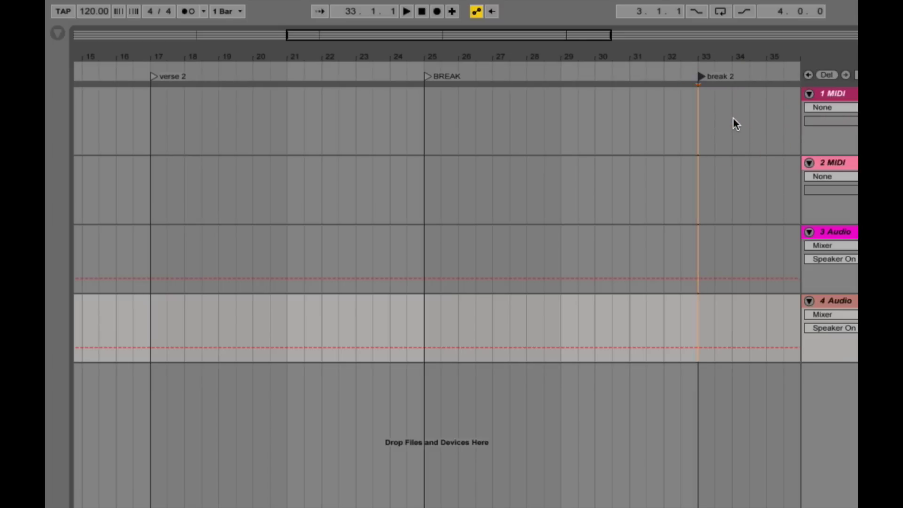
Add a locator named "DROP / CHORUS" at bar 41, eight bars after the "break 2" locator.
scroll(680, 146, "right", 4)
scroll(683, 147, "right", 4)
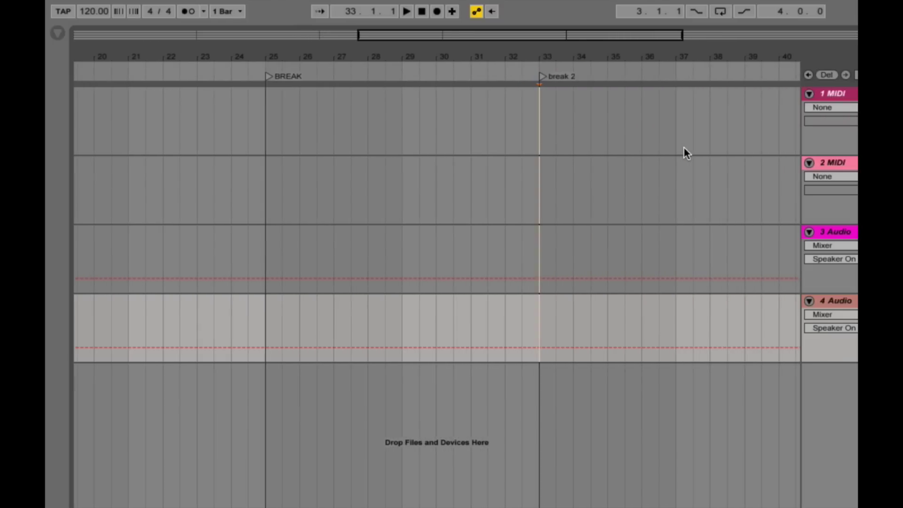
scroll(683, 147, "right", 1)
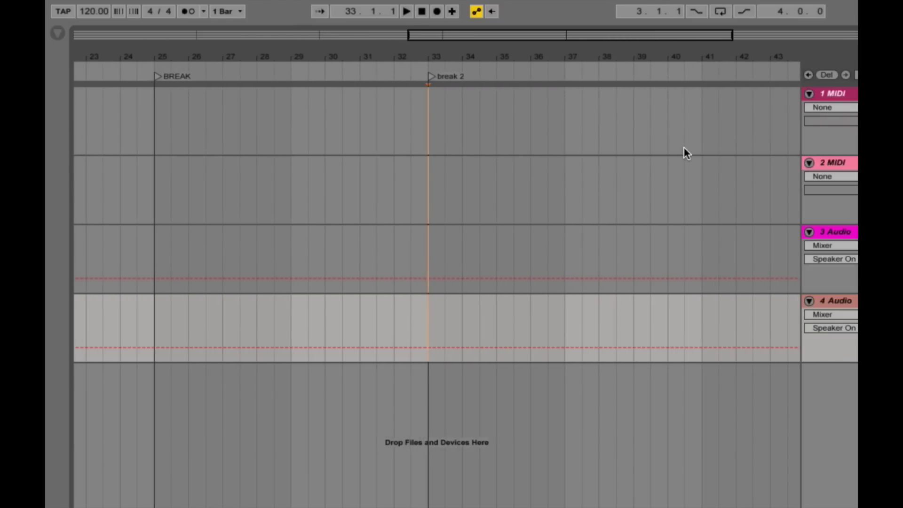
right_click(701, 76)
left_click(732, 114)
key("ctrl+r")
type("DROP / CHO")
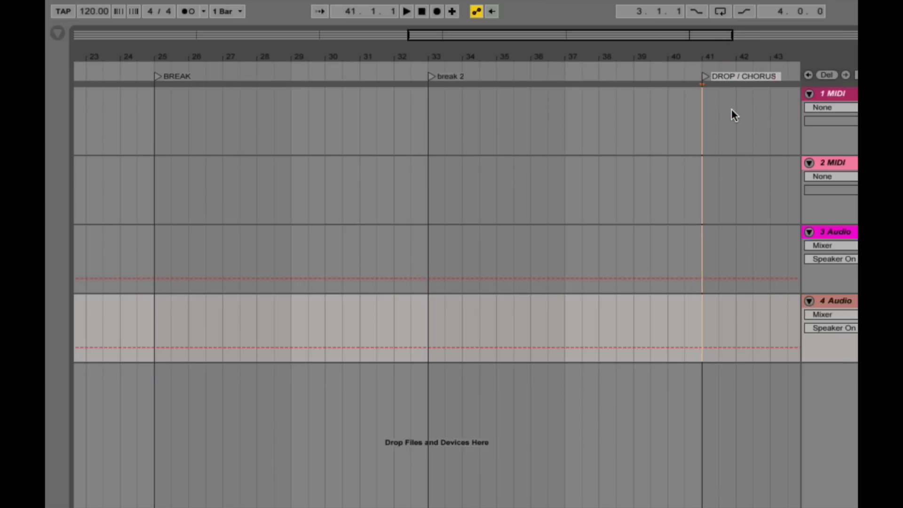
key("Return")
Add a locator named "drop / chorus 2" at bar 49, eight bars after the "DROP / CHORUS" locator.
scroll(710, 103, "right", 4)
scroll(710, 103, "right", 4)
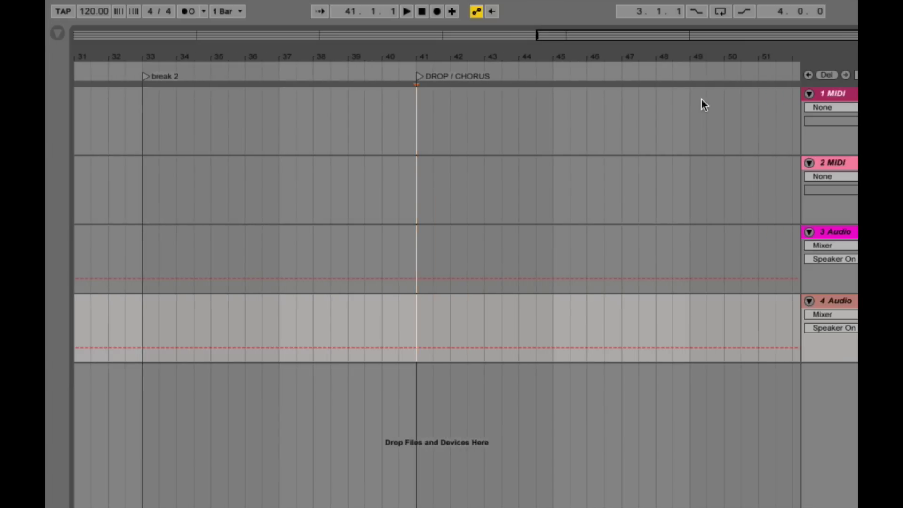
right_click(691, 75)
left_click(704, 111)
type("drop / chorus 2")
key("Return")
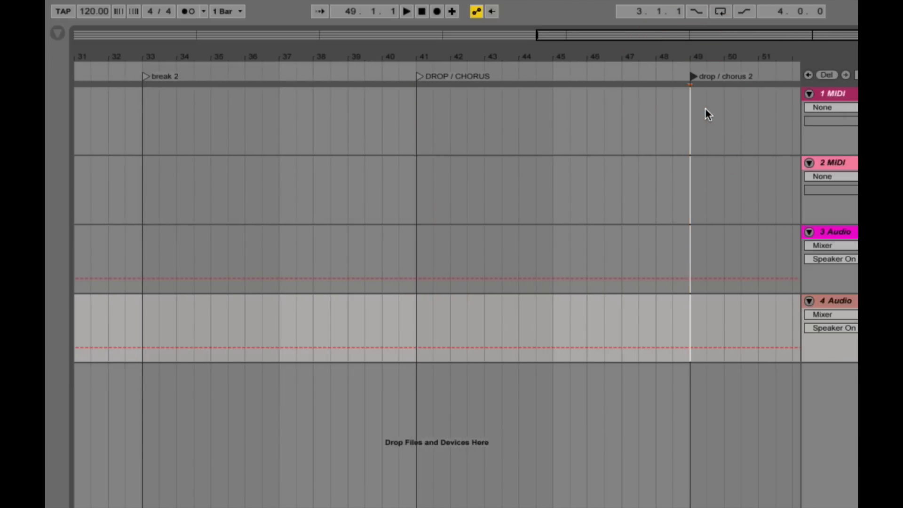
Add a locator named OUTRO at bar 57, eight bars after the "drop / chorus 2" locator.
scroll(704, 109, "right", 8)
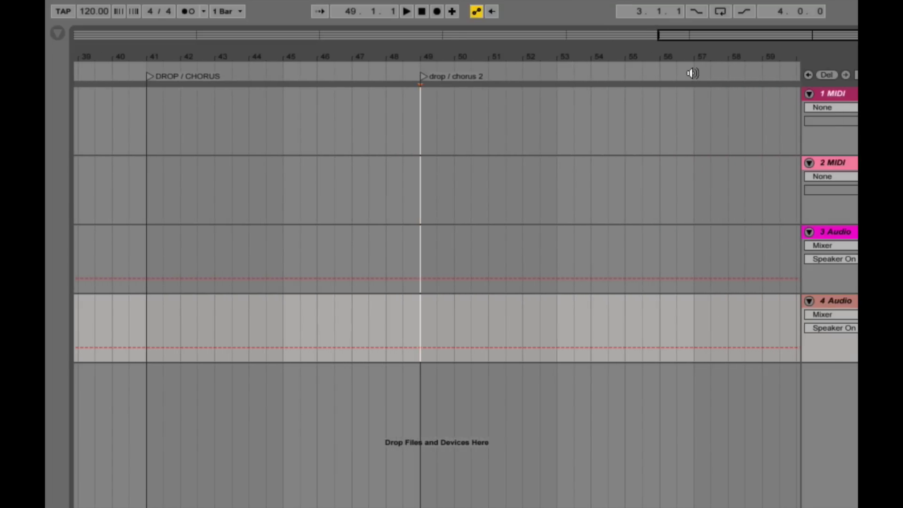
right_click(695, 76)
left_click(715, 109)
type("OUTRO")
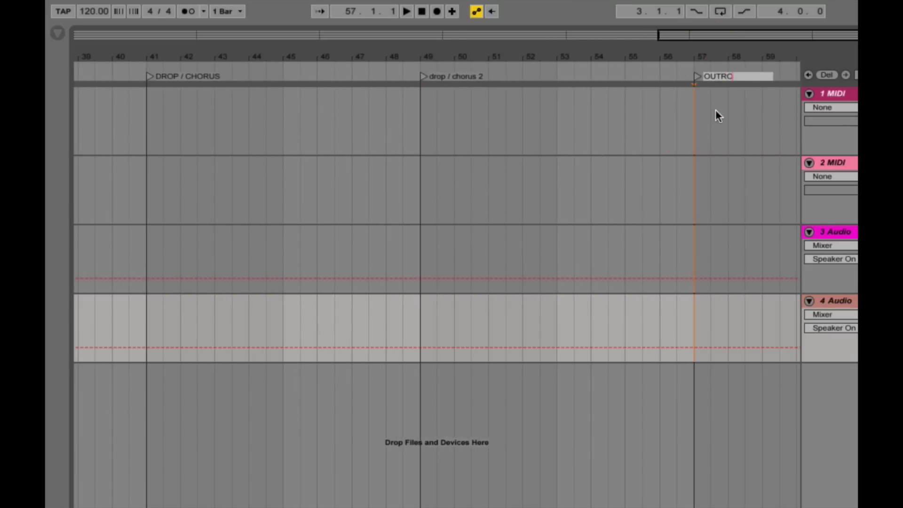
key("Return")
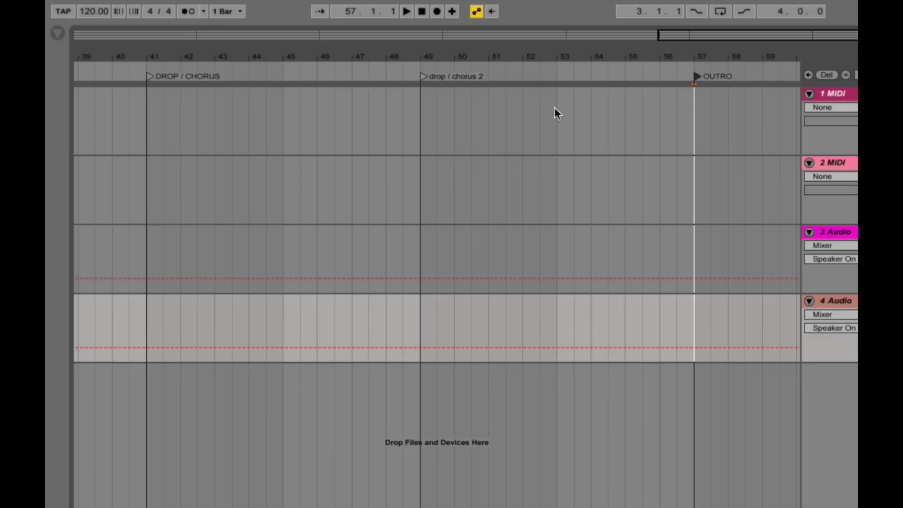
left_click_drag(485, 58, 665, 60)
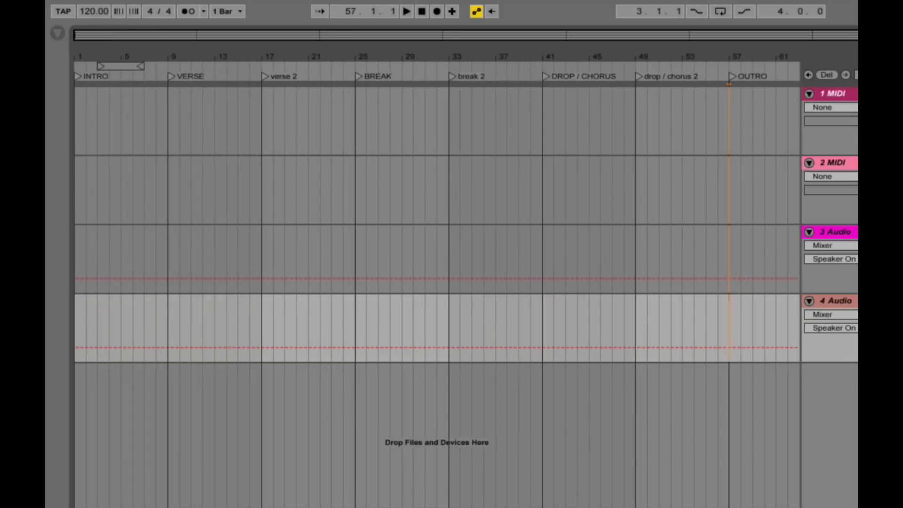